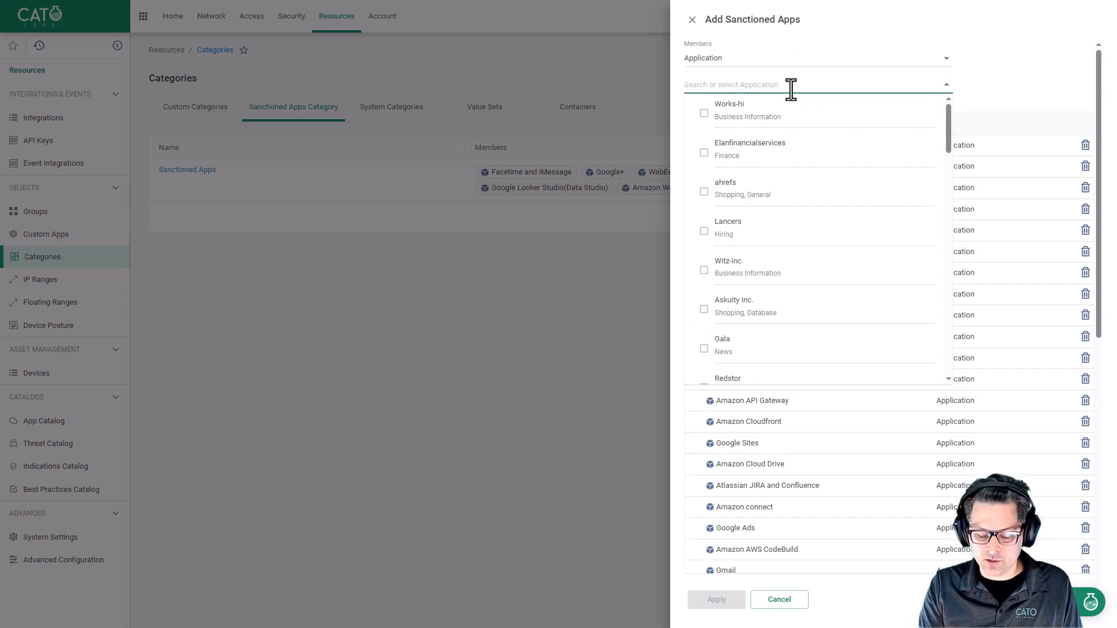
# Search the application list for chat in the Add Sanctioned Apps panel, then close the panel without applying.
pyautogui.write('geme')
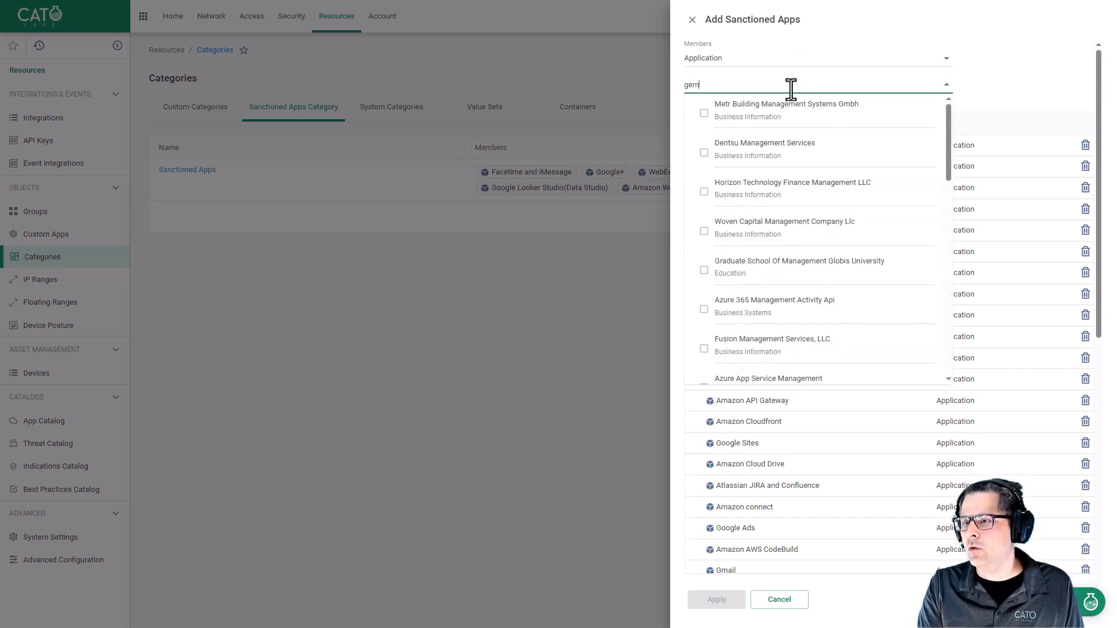
pyautogui.press('BackSpace')
pyautogui.press('BackSpace')
pyautogui.press('BackSpace')
pyautogui.press('BackSpace')
pyautogui.write('chat')
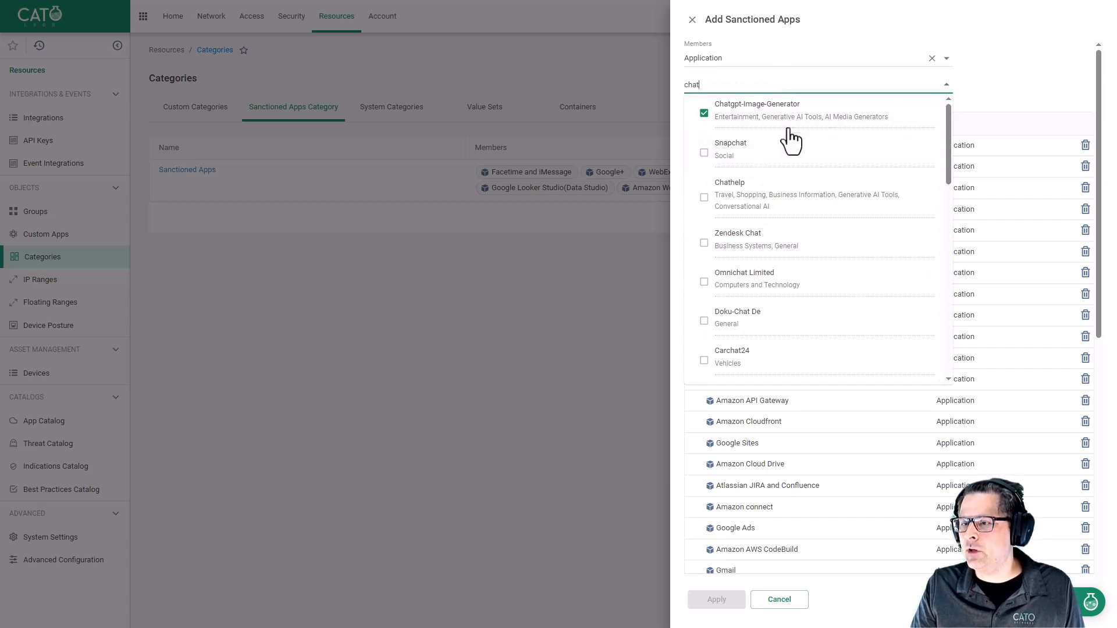
pyautogui.click(1008, 58)
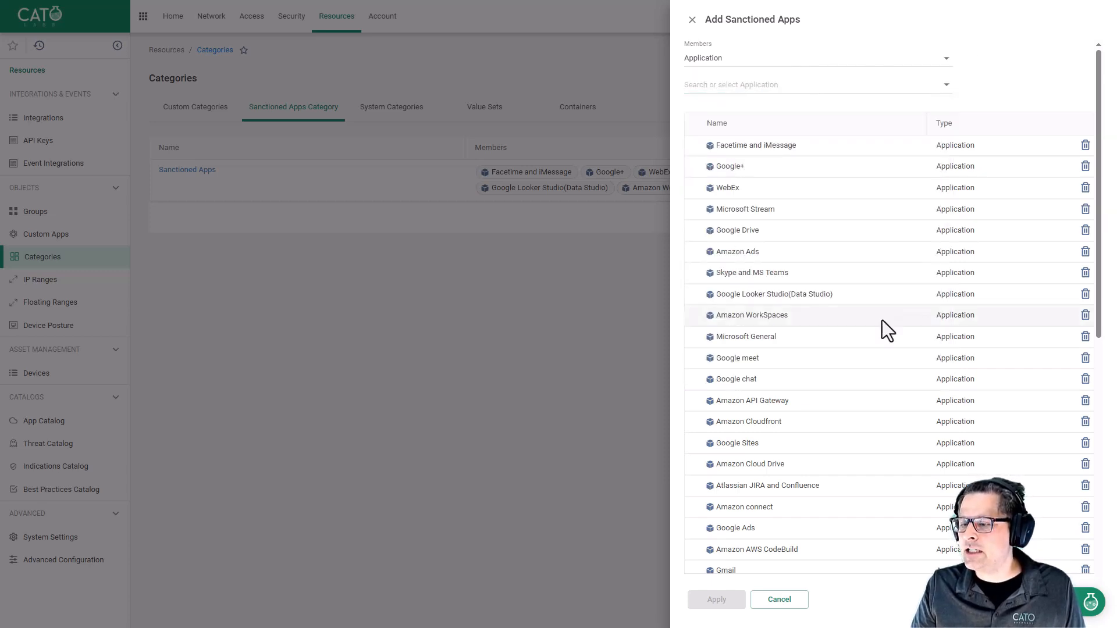
pyautogui.click(693, 20)
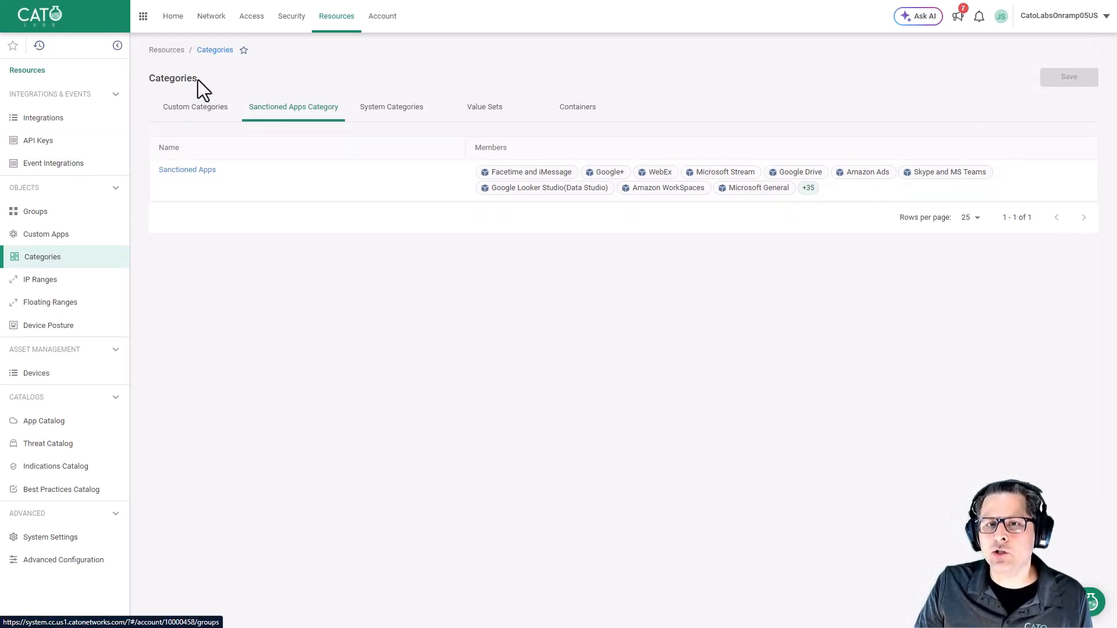
# Open the GenAI Apps dashboard under Security.
pyautogui.click(294, 17)
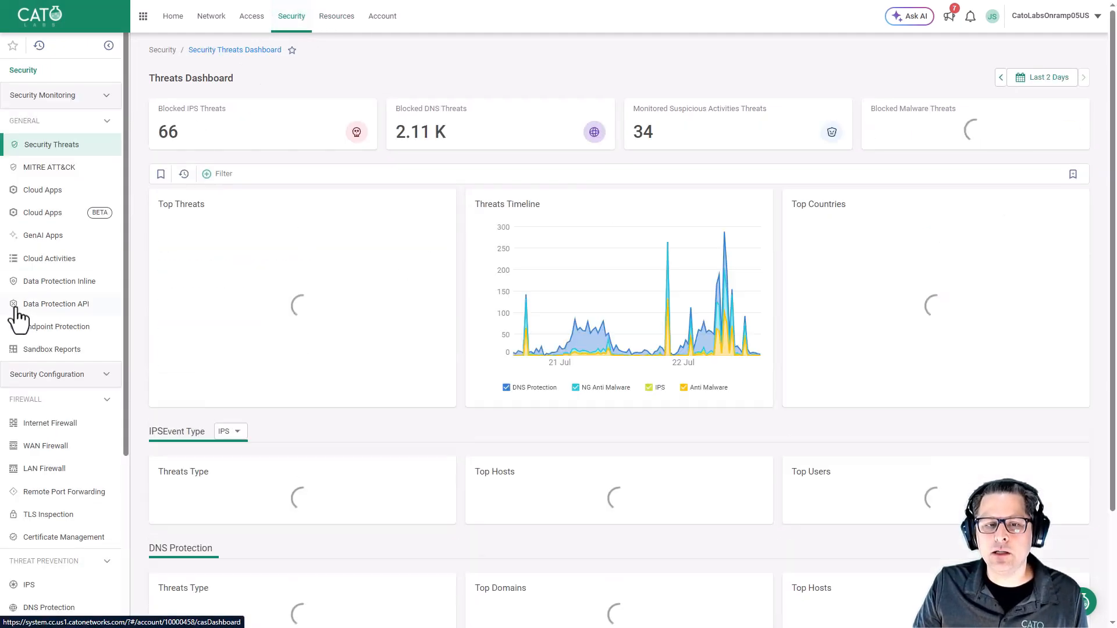
pyautogui.click(42, 236)
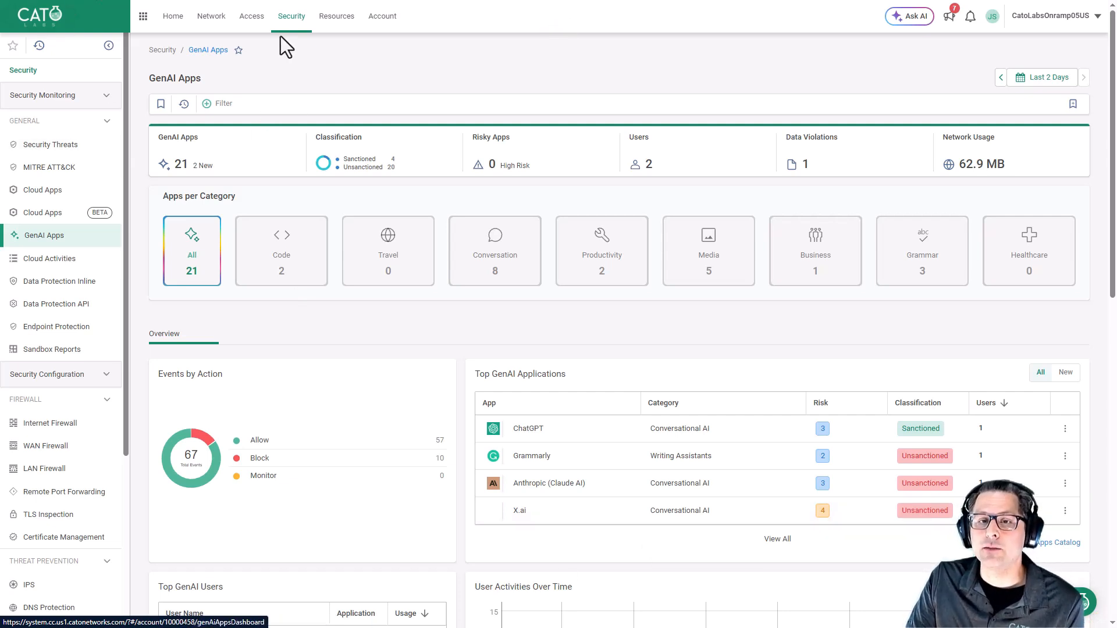
# Open the Internet Firewall and review the Allow Sanctioned GenAI Tools rule's criteria, app/category and action, then close it.
pyautogui.click(79, 431)
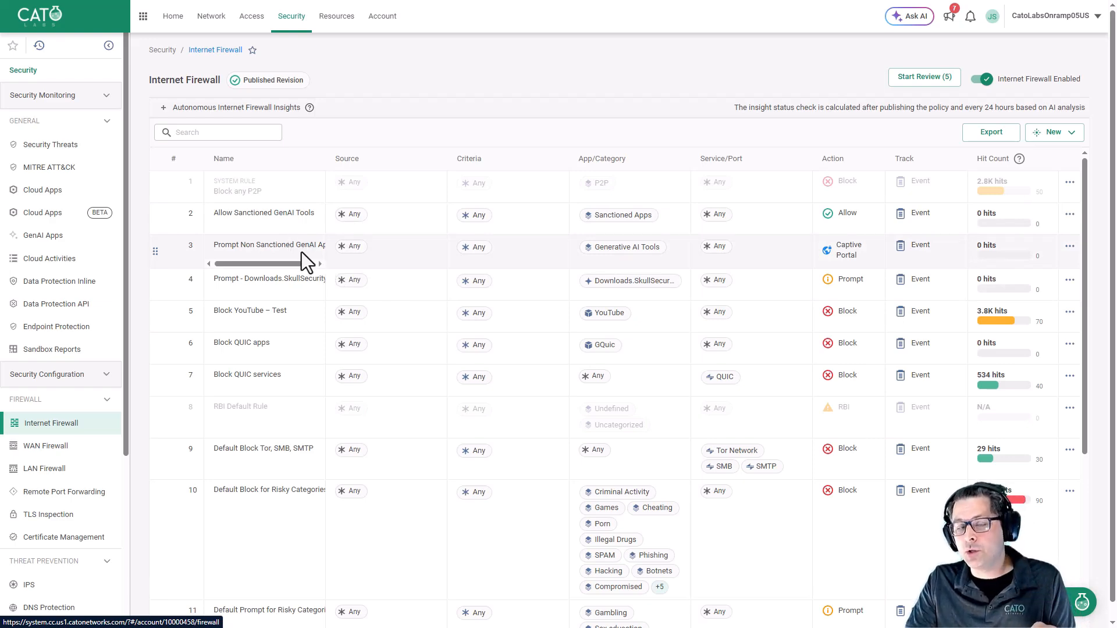
pyautogui.click(309, 216)
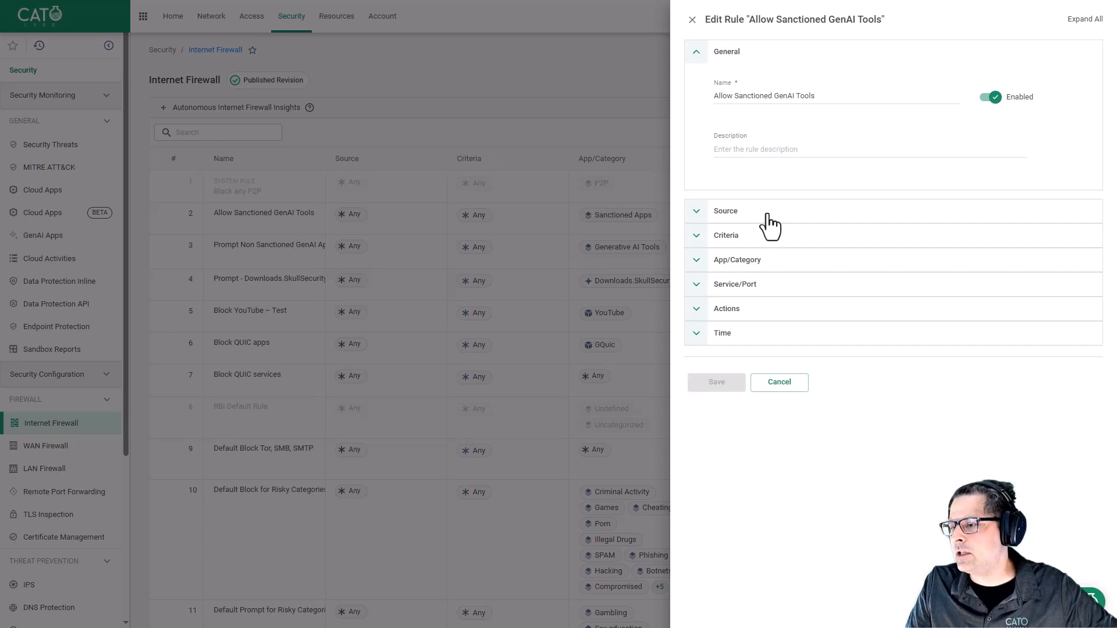
pyautogui.click(778, 239)
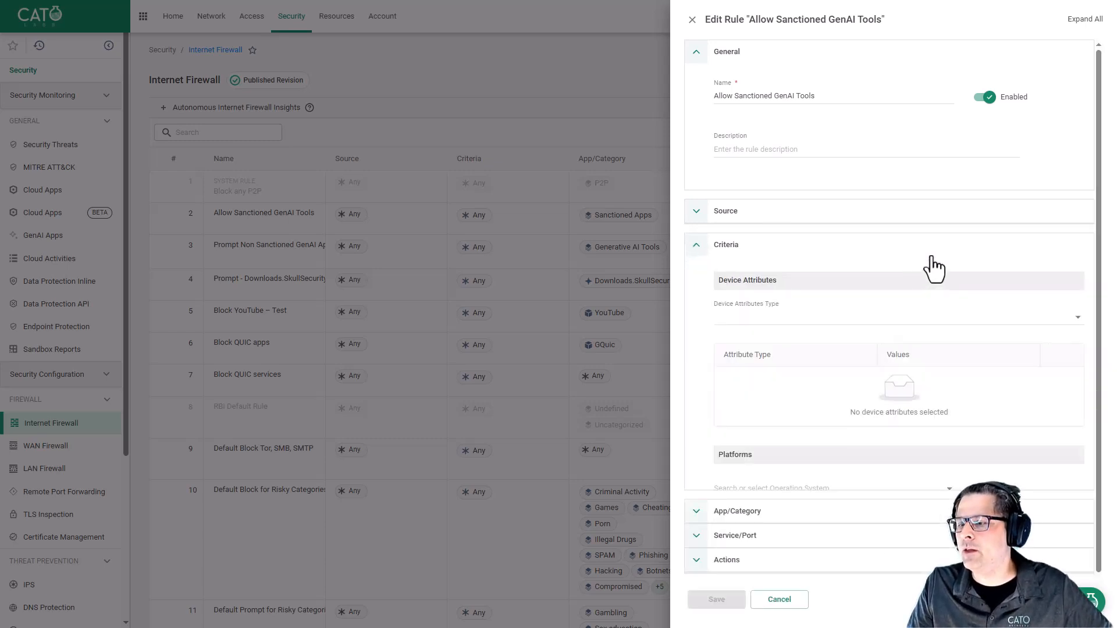
pyautogui.click(712, 240)
pyautogui.click(795, 270)
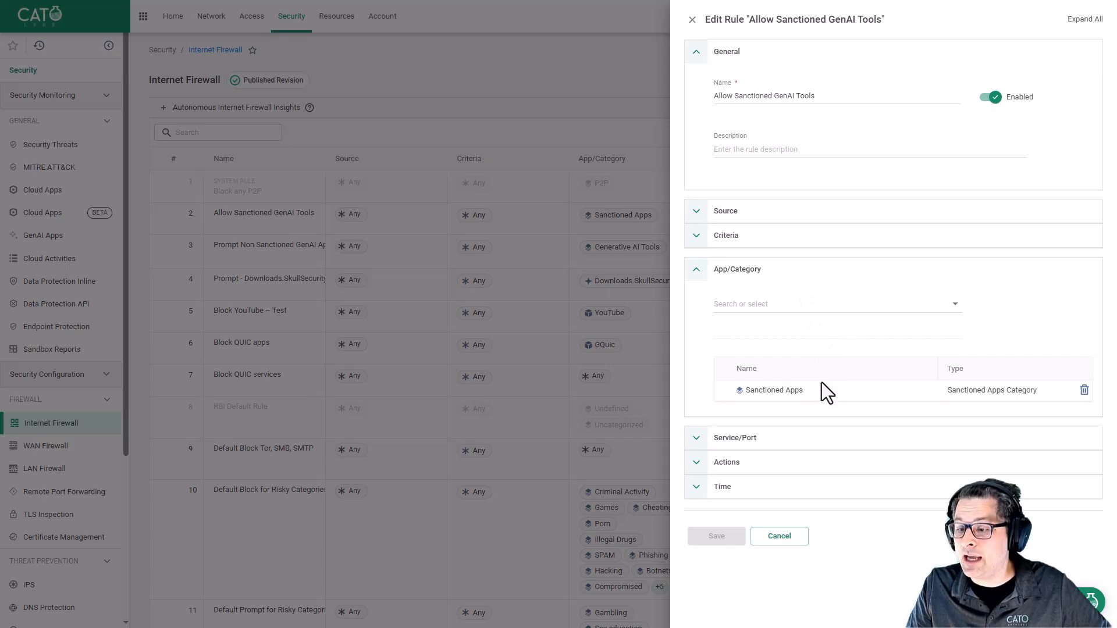
pyautogui.click(774, 466)
pyautogui.scroll(-2, 794, 417)
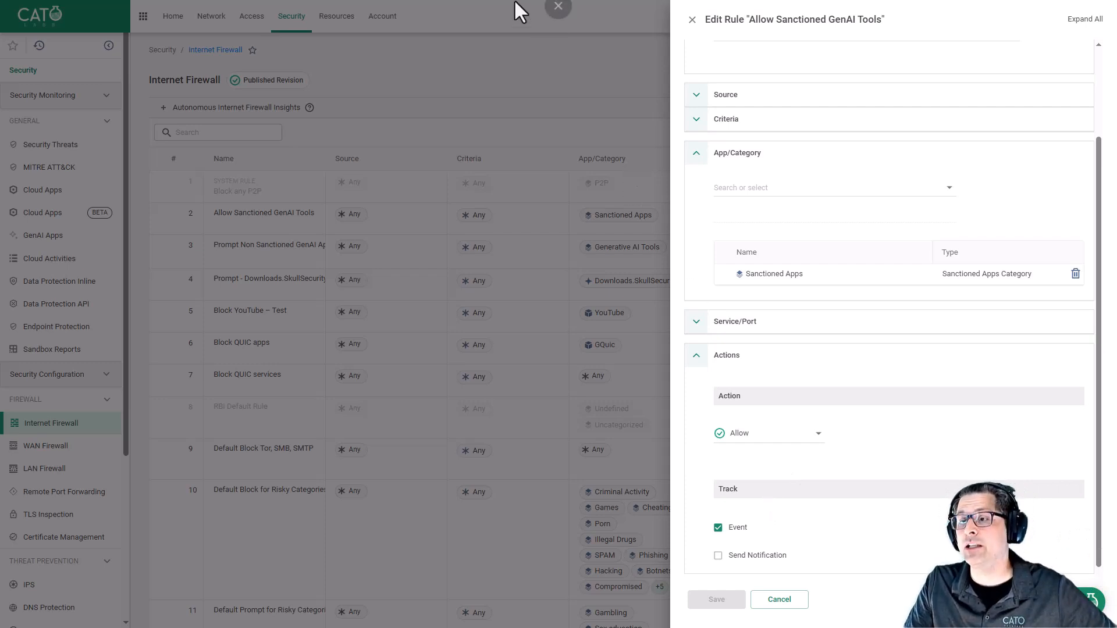
pyautogui.click(692, 21)
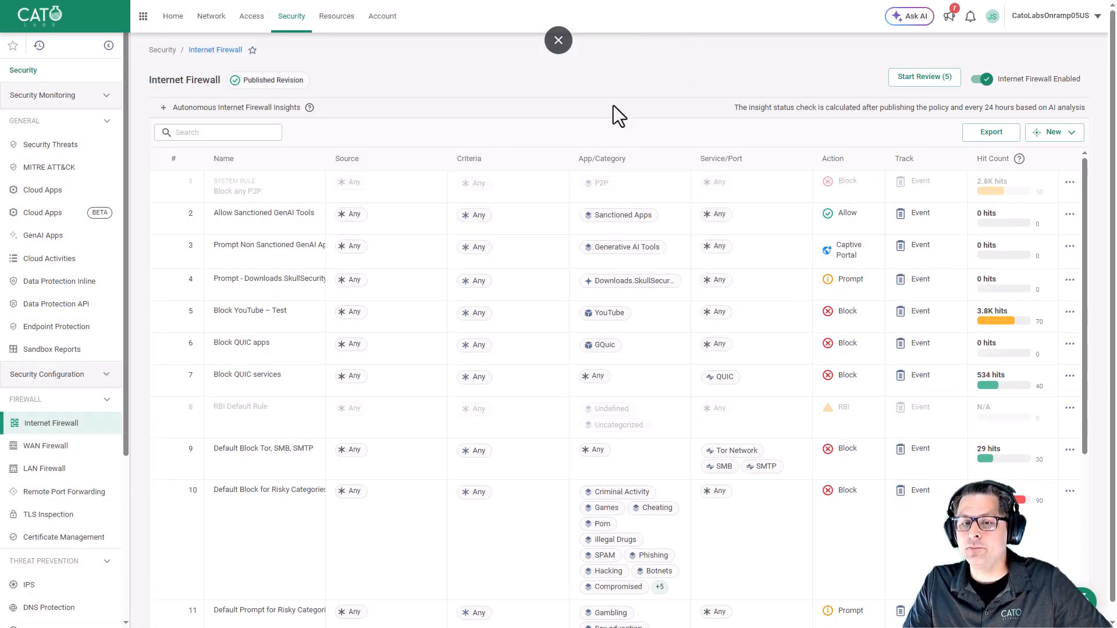
# Review the Prompt Non Sanctioned GenAI Apps rule's app/category and Captive Portal action options, then close it.
pyautogui.click(311, 256)
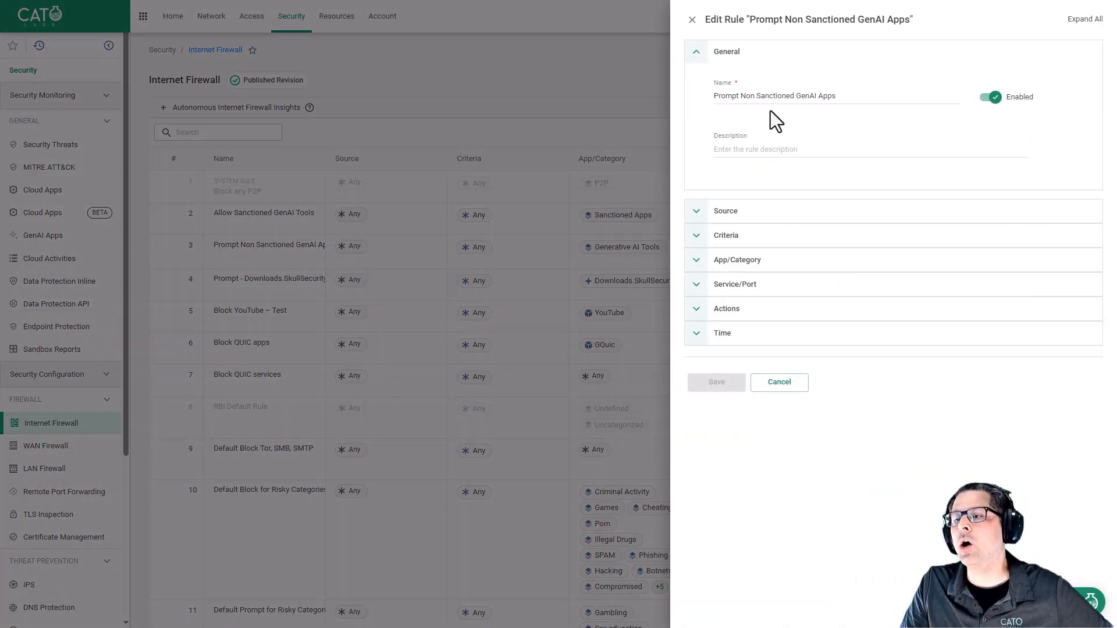
pyautogui.click(784, 273)
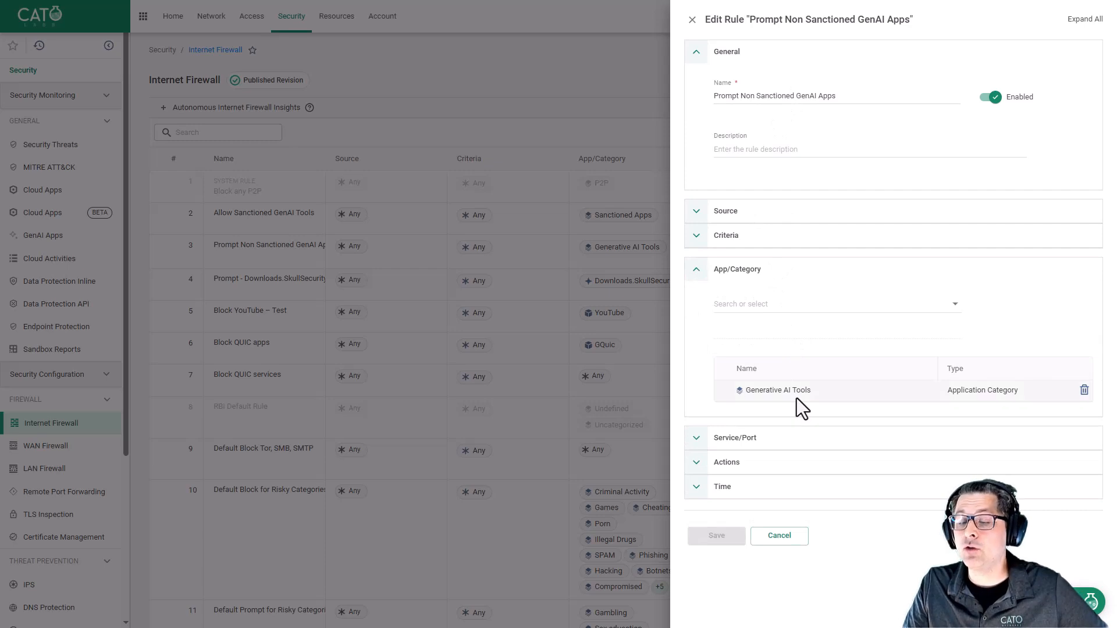
pyautogui.click(766, 463)
pyautogui.scroll(-2, 831, 419)
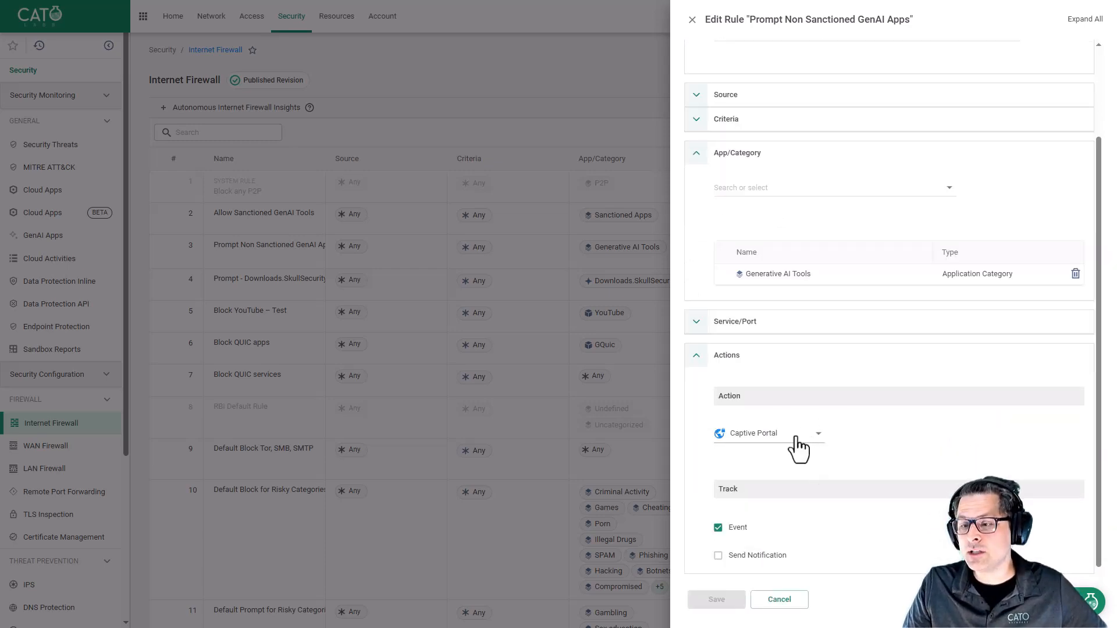
pyautogui.click(796, 441)
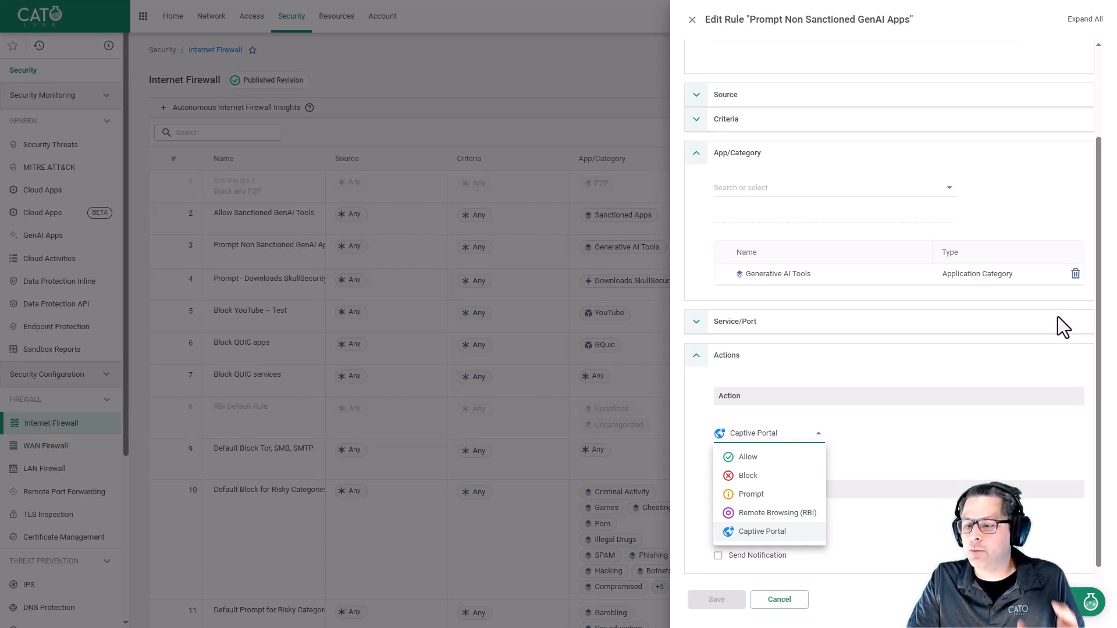
pyautogui.click(873, 443)
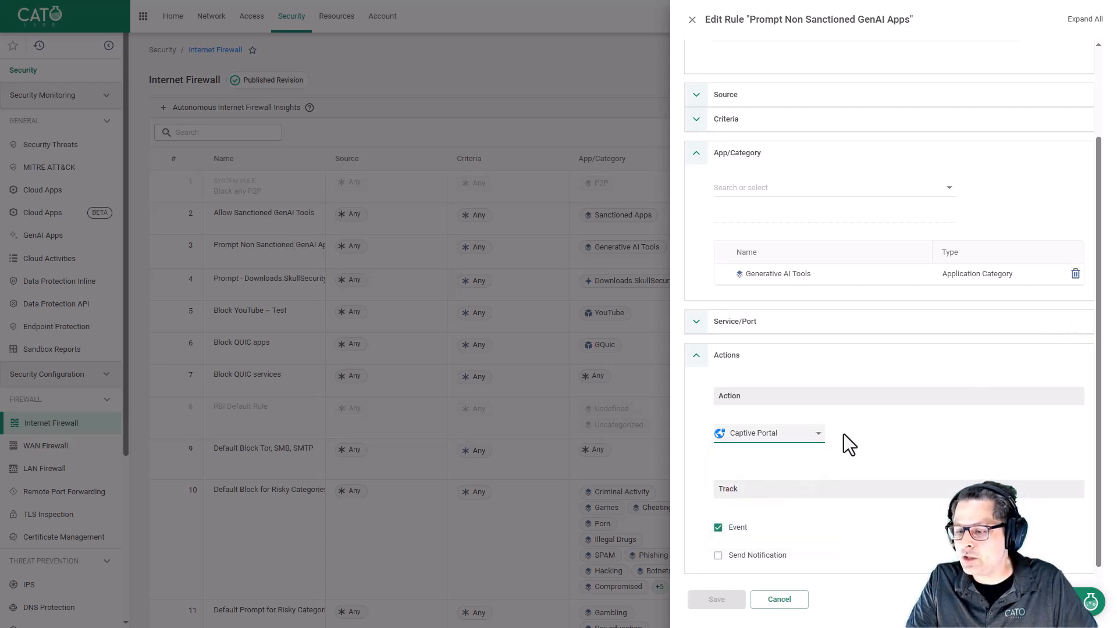
pyautogui.click(693, 25)
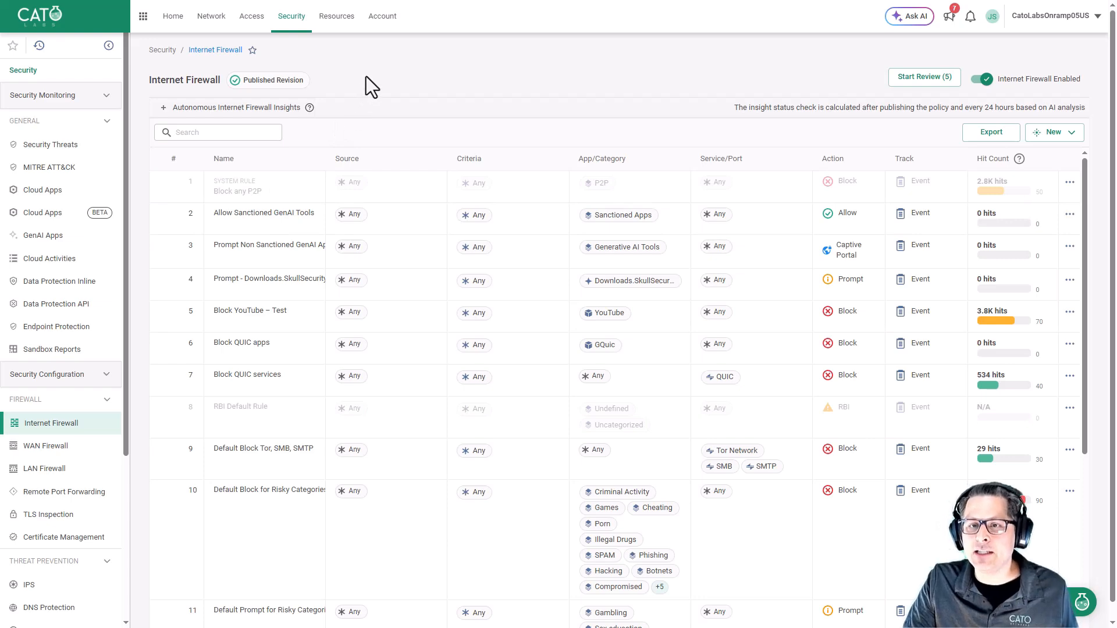
# Open the Captive portal branding page under Account and switch the preview to Desktop.
pyautogui.click(379, 18)
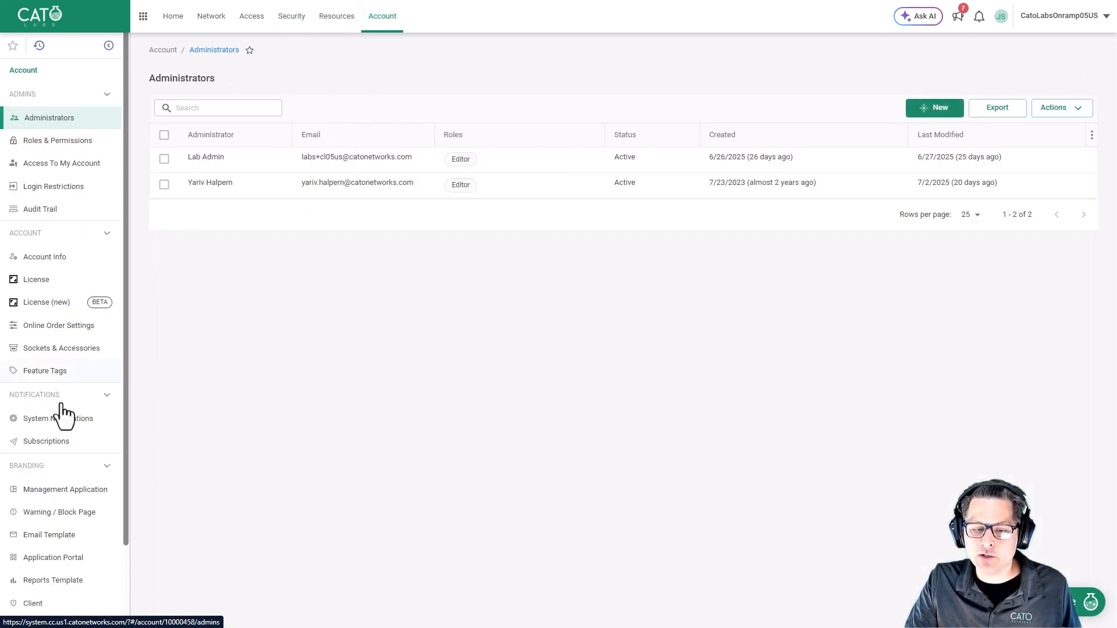
pyautogui.scroll(-2, 99, 451)
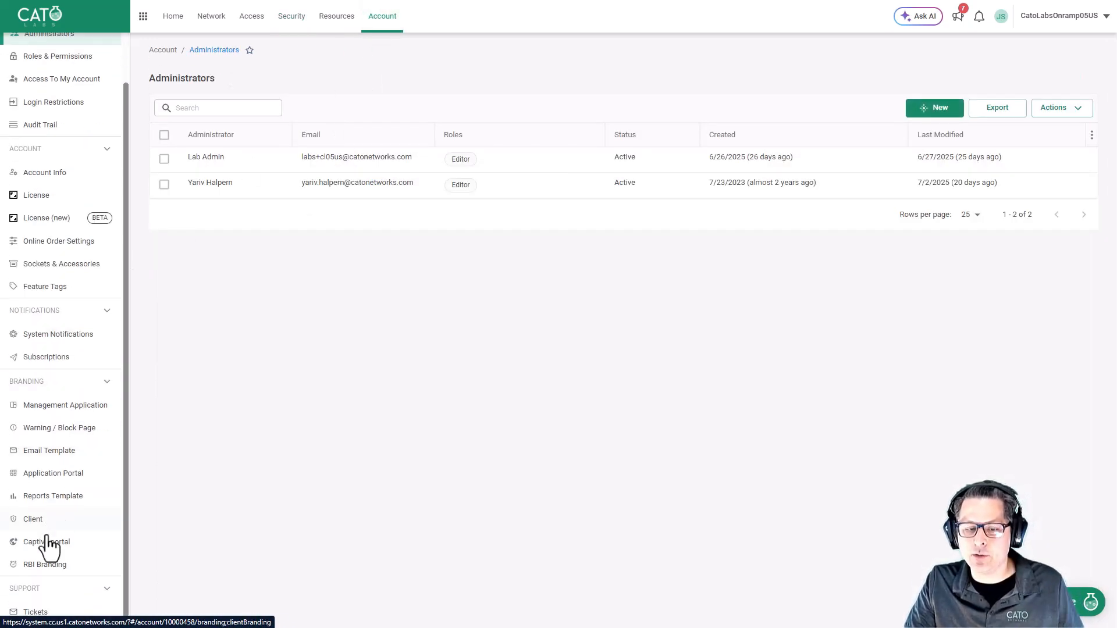
pyautogui.click(63, 544)
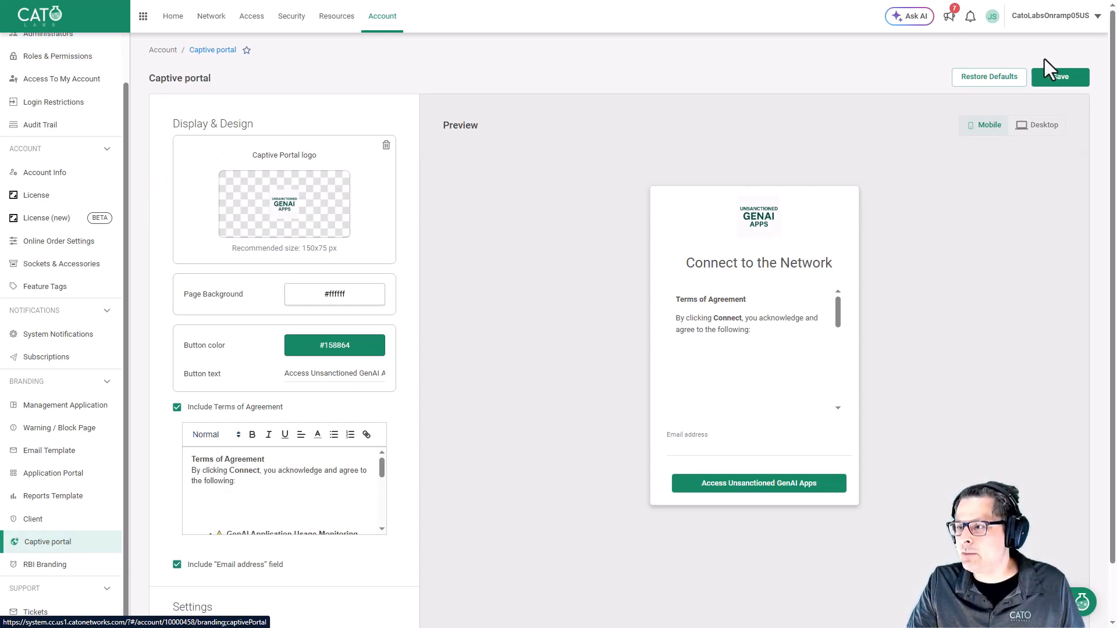
pyautogui.click(1041, 125)
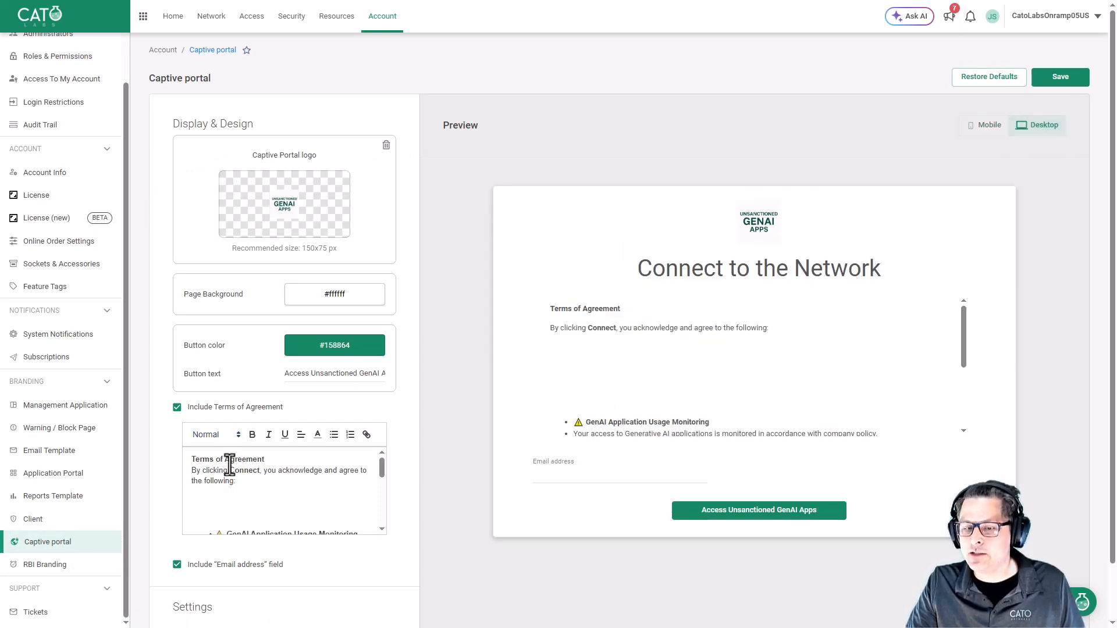
# Remove the blank lines after the opening sentence in the Terms of Agreement text.
pyautogui.press('Delete')
pyautogui.press('Delete')
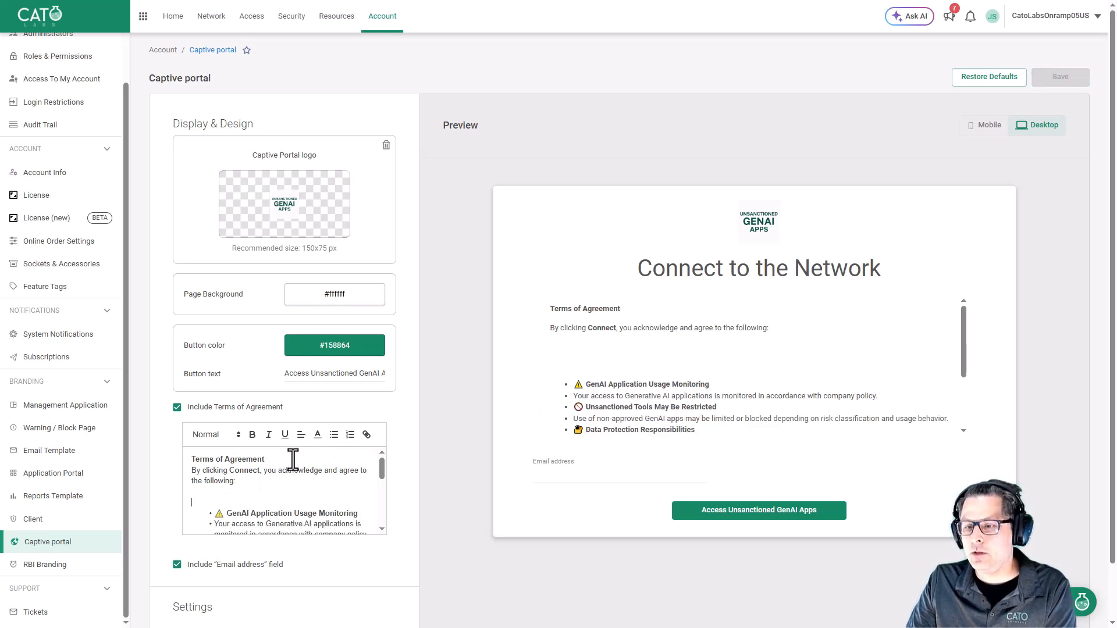
pyautogui.click(240, 496)
pyautogui.press('Delete')
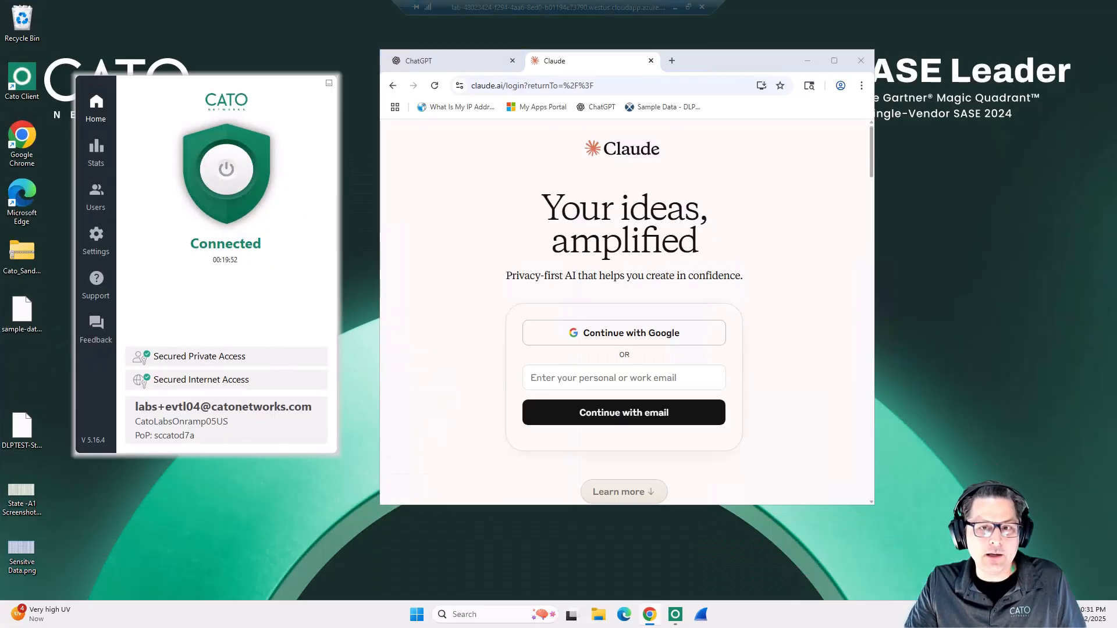
# In the remote desktop browser, close the Claude tab and reopen ChatGPT in a new tab.
pyautogui.click(652, 61)
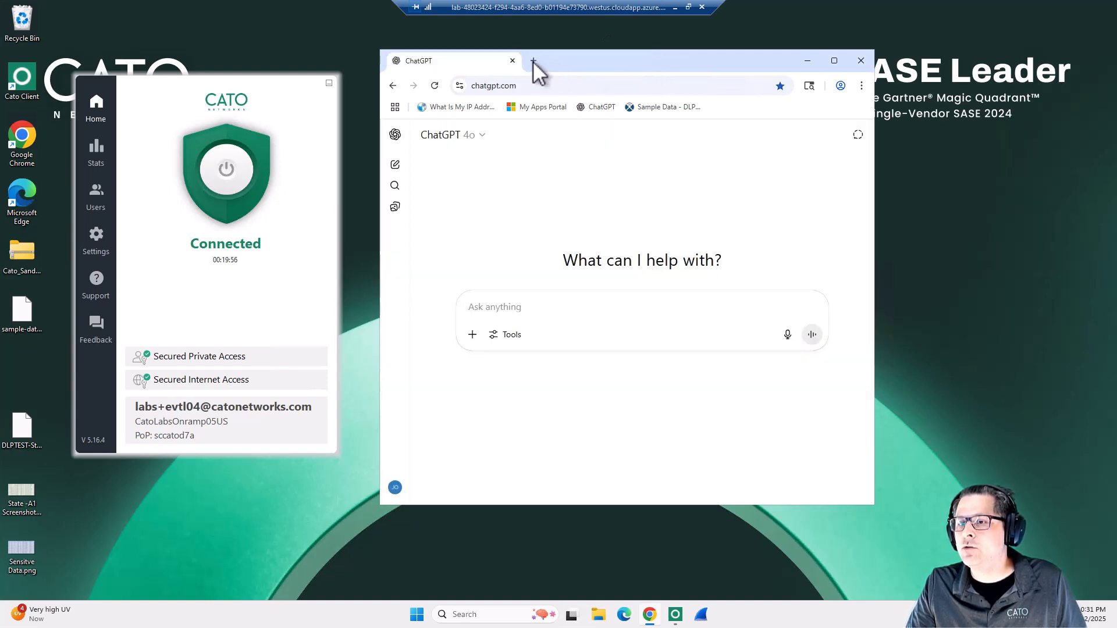
pyautogui.hotkey('ctrl', 't')
pyautogui.click(512, 61)
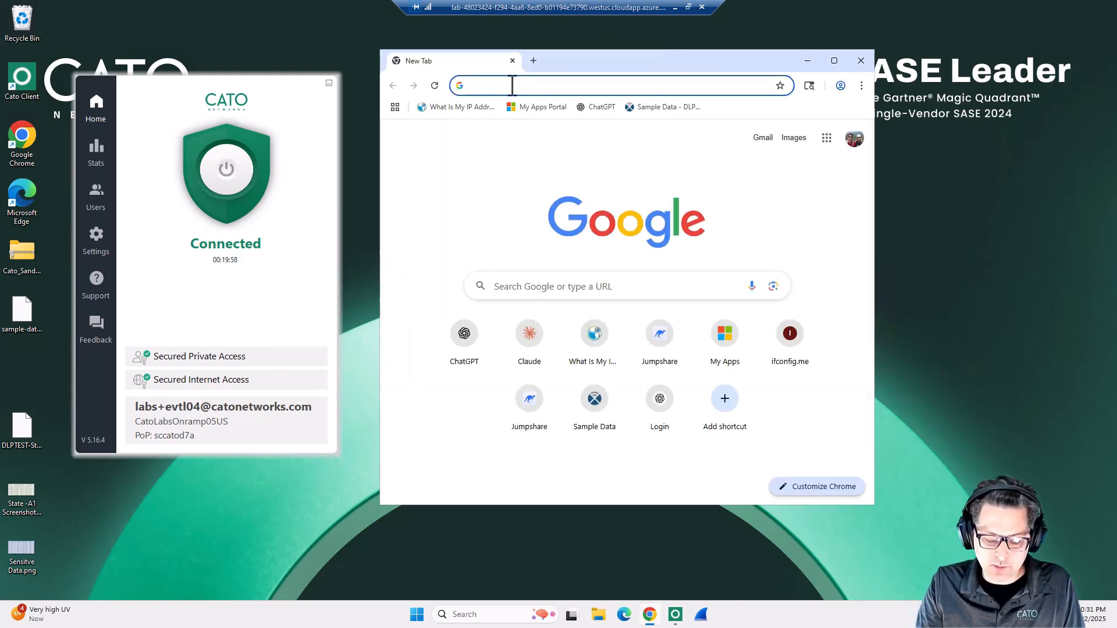
pyautogui.write('cha')
pyautogui.press('Return')
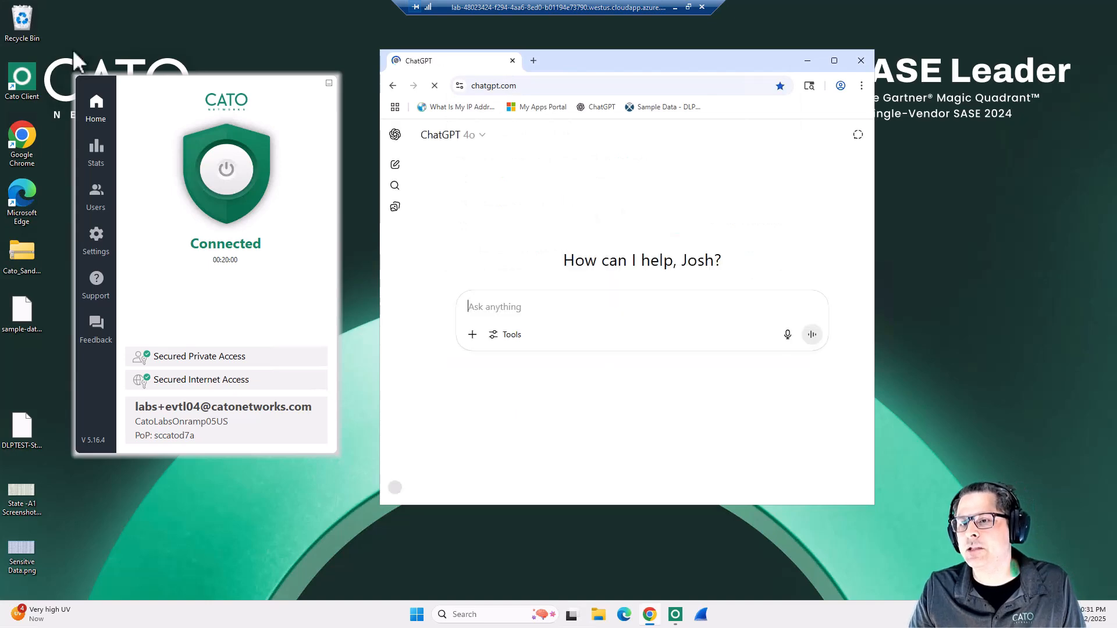
# Open Claude in a new browser tab.
pyautogui.click(536, 61)
pyautogui.write('cla')
pyautogui.press('Return')
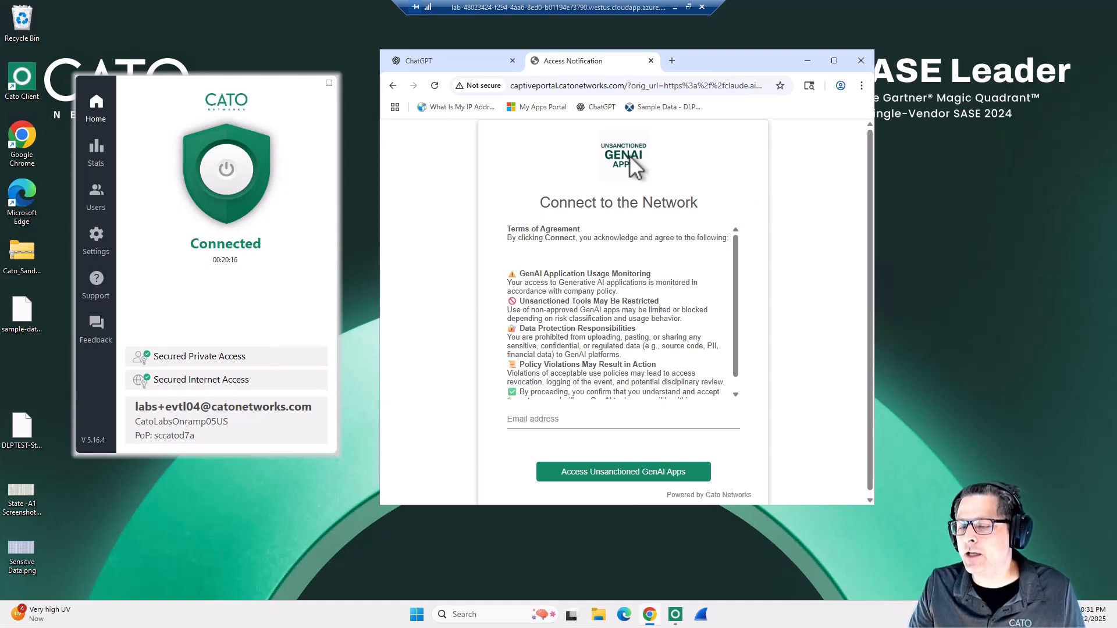
# Fill in the user's email address on the captive portal page and accept access to unsanctioned GenAI apps.
pyautogui.scroll(-1, 628, 192)
pyautogui.click(565, 417)
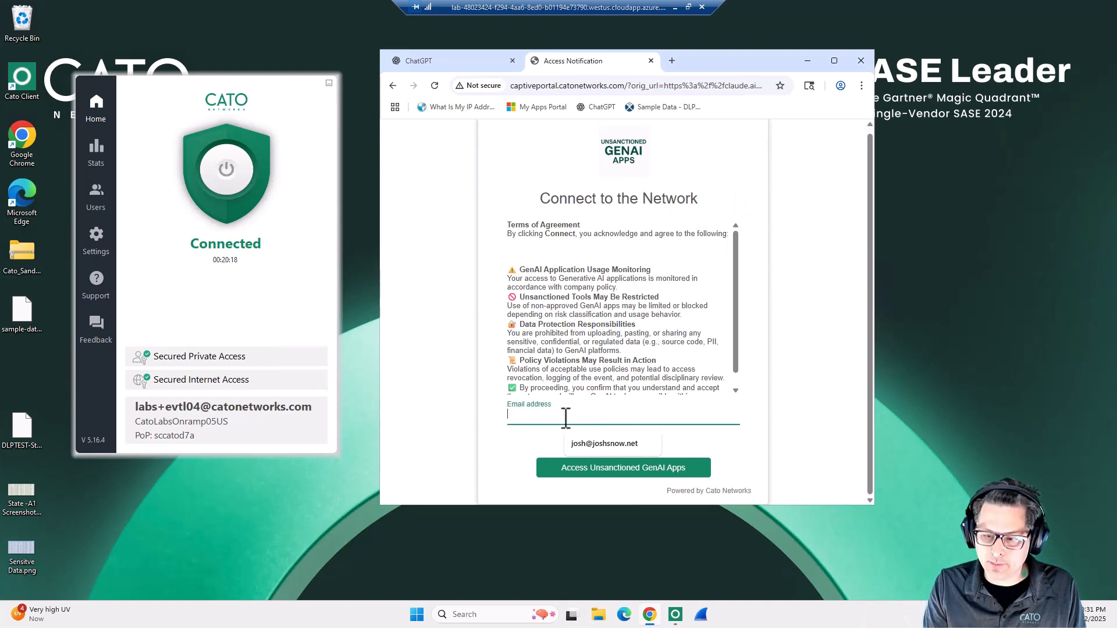
pyautogui.click(604, 443)
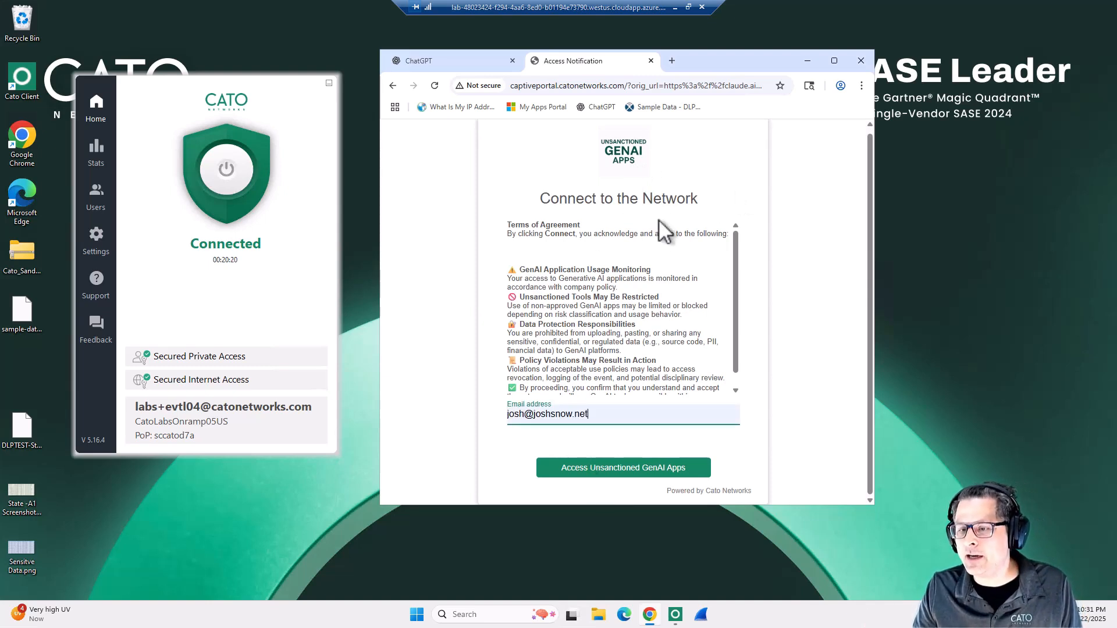
pyautogui.scroll(-1, 622, 317)
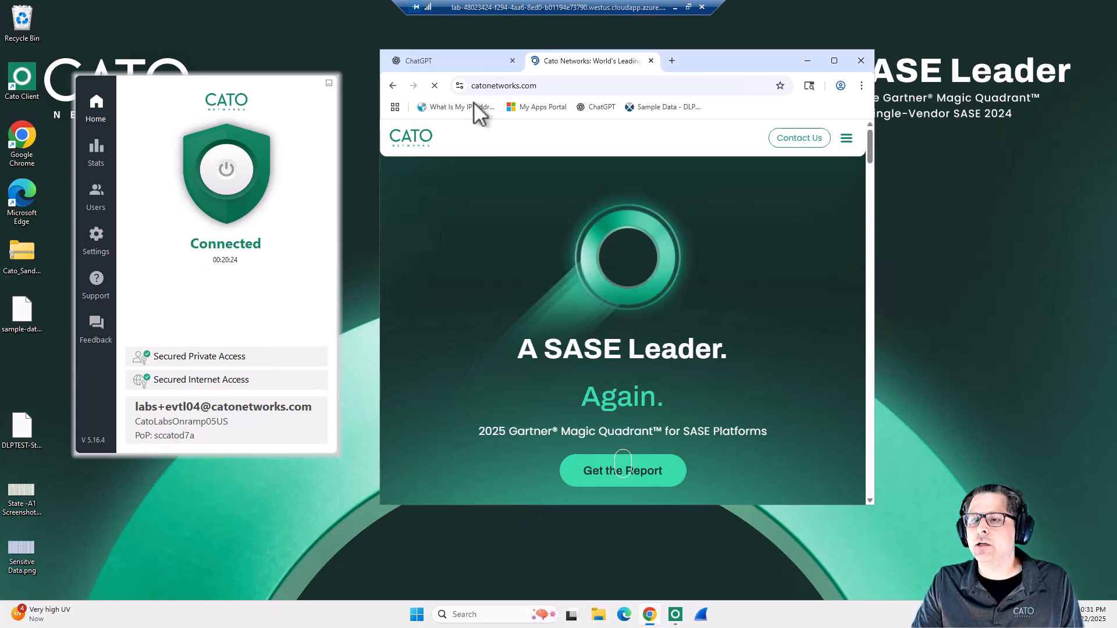
# Navigate the tab back to claude.ai.
pyautogui.click(505, 87)
pyautogui.write('cla')
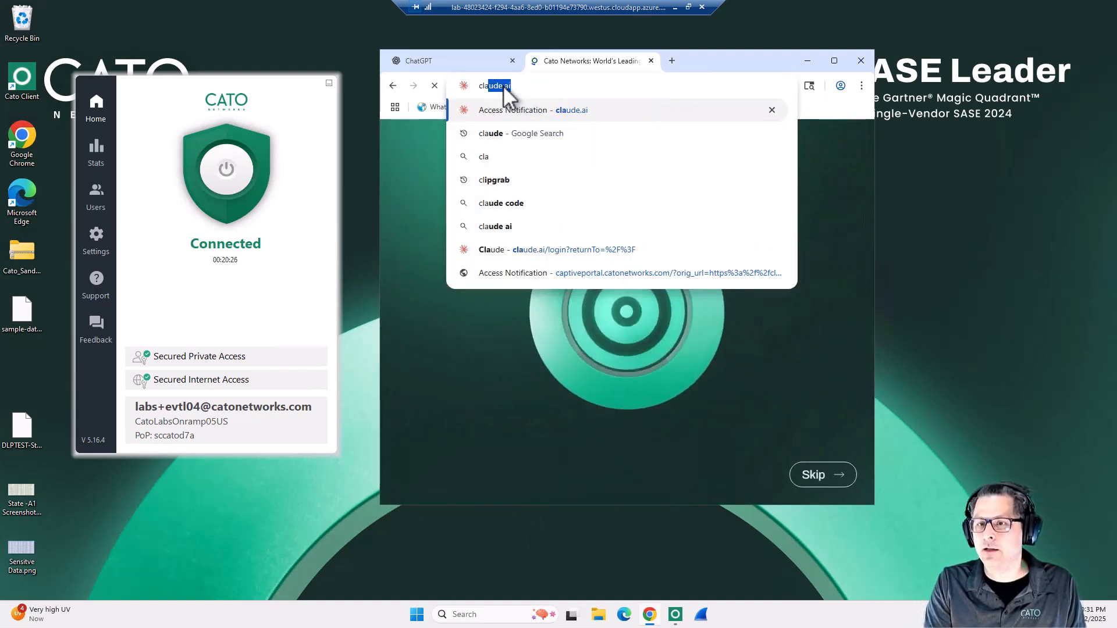
pyautogui.press('Return')
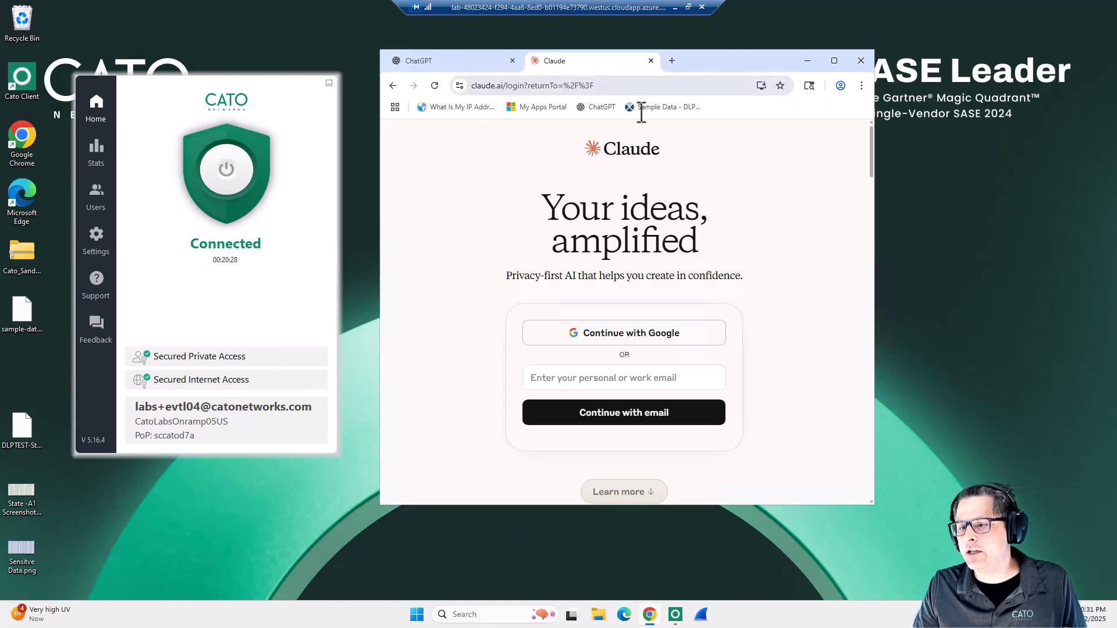
# Return to the Cato console and open the GenAI Apps dashboard, discarding the unsaved captive portal changes.
pyautogui.click(672, 7)
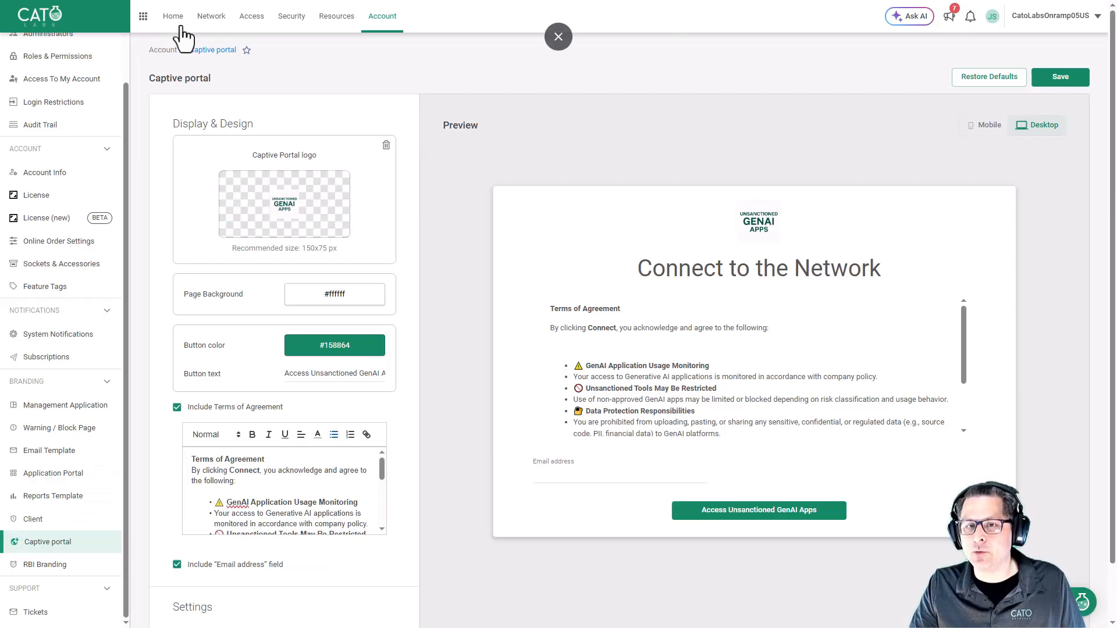
pyautogui.click(291, 18)
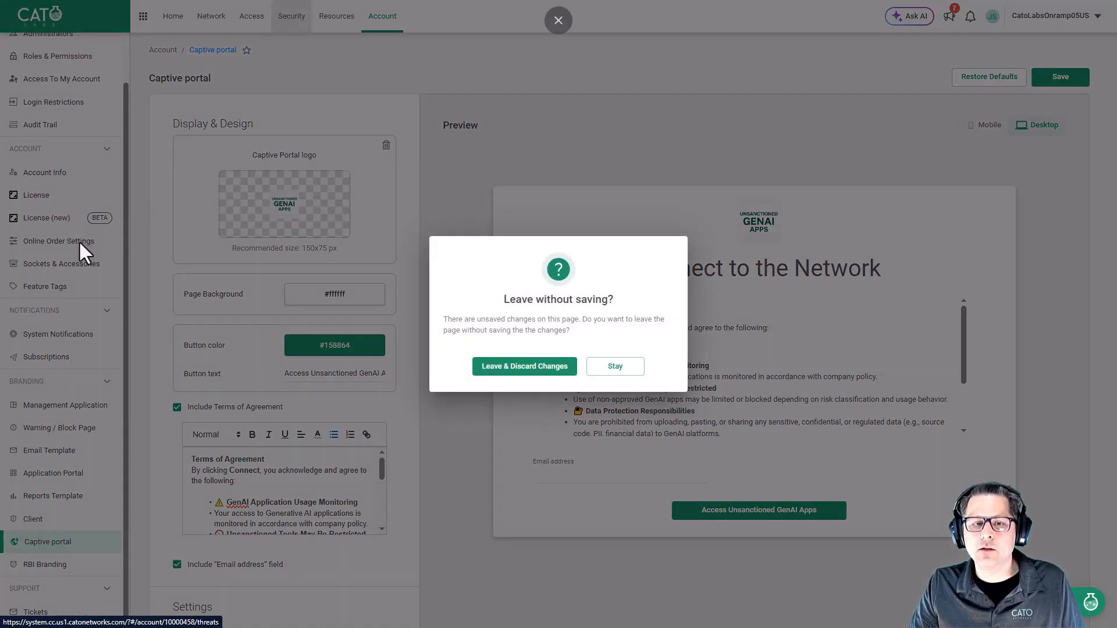
pyautogui.click(530, 366)
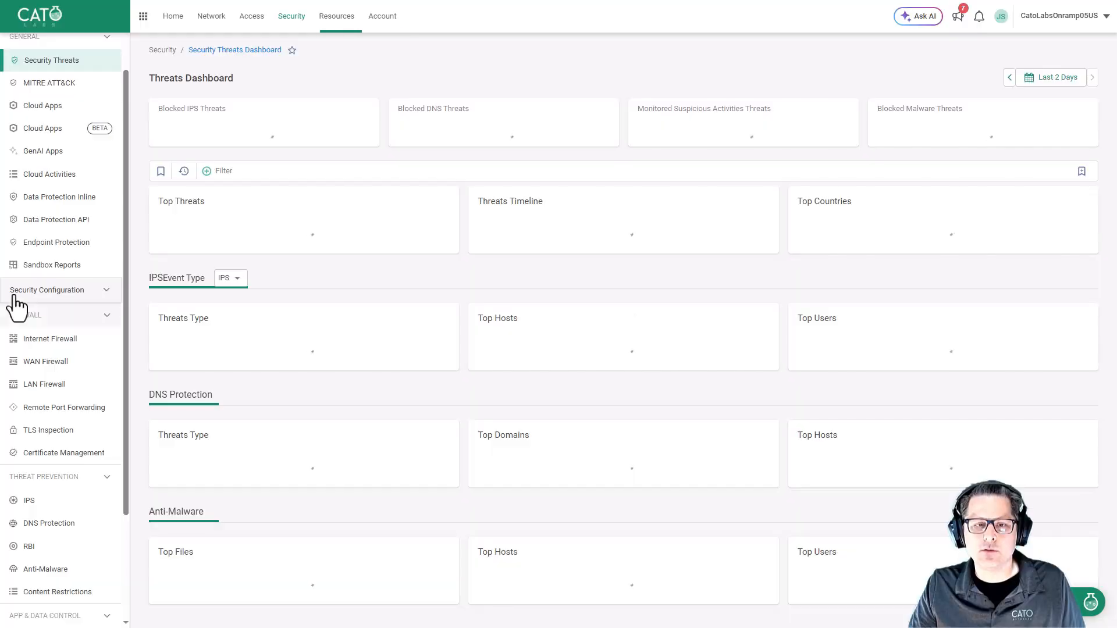
pyautogui.click(49, 152)
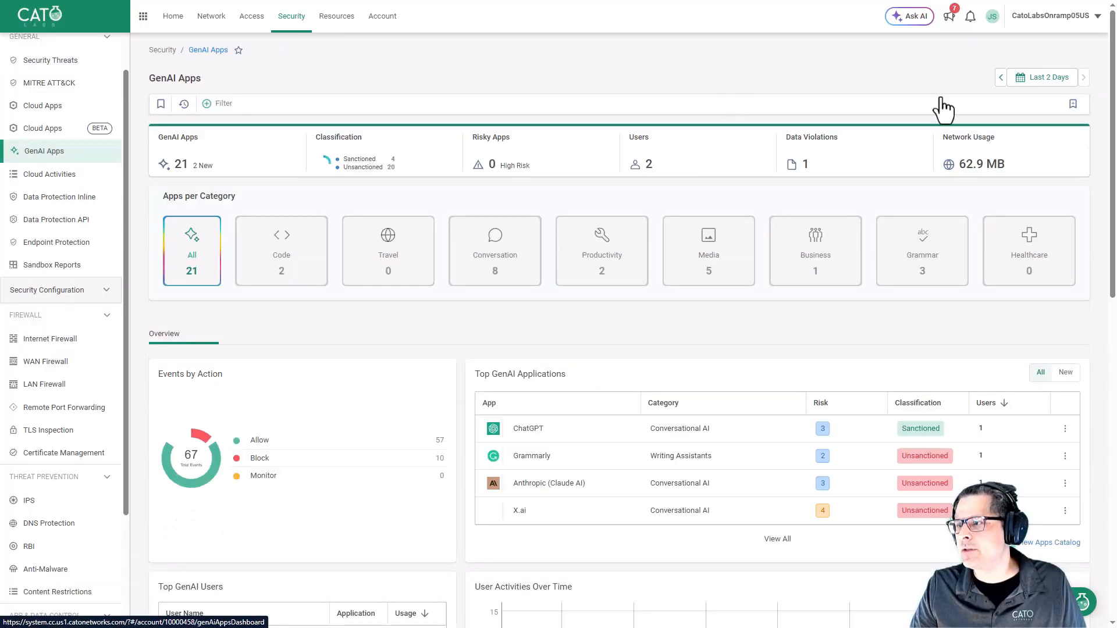
# Set the GenAI Apps dashboard time range to Last Hour and filter it to Anthropic (Claude AI).
pyautogui.click(1052, 78)
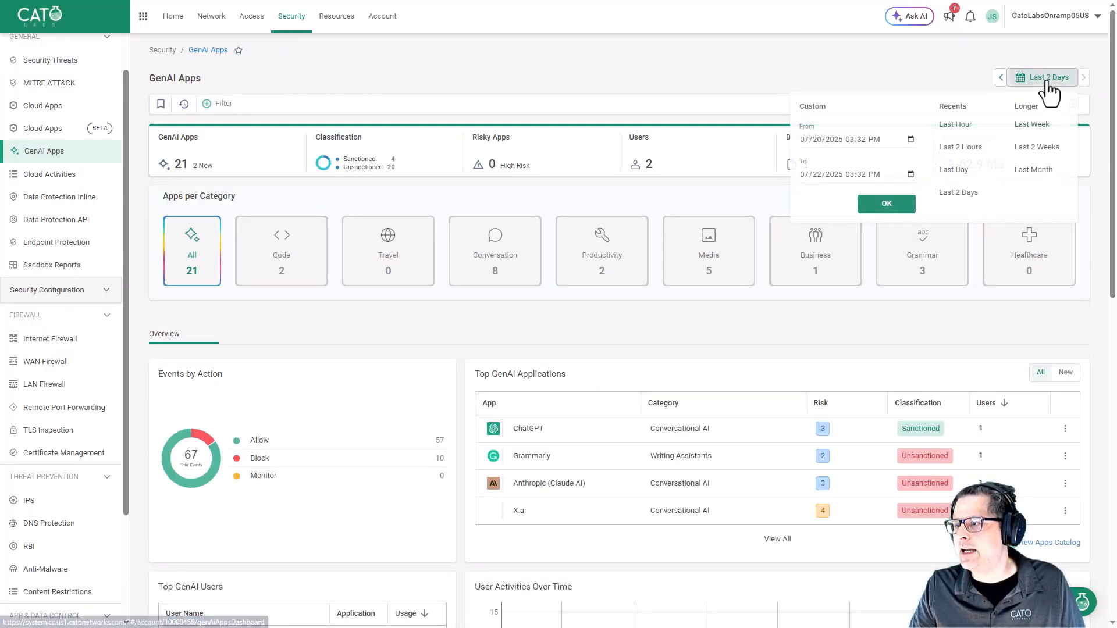
pyautogui.click(943, 123)
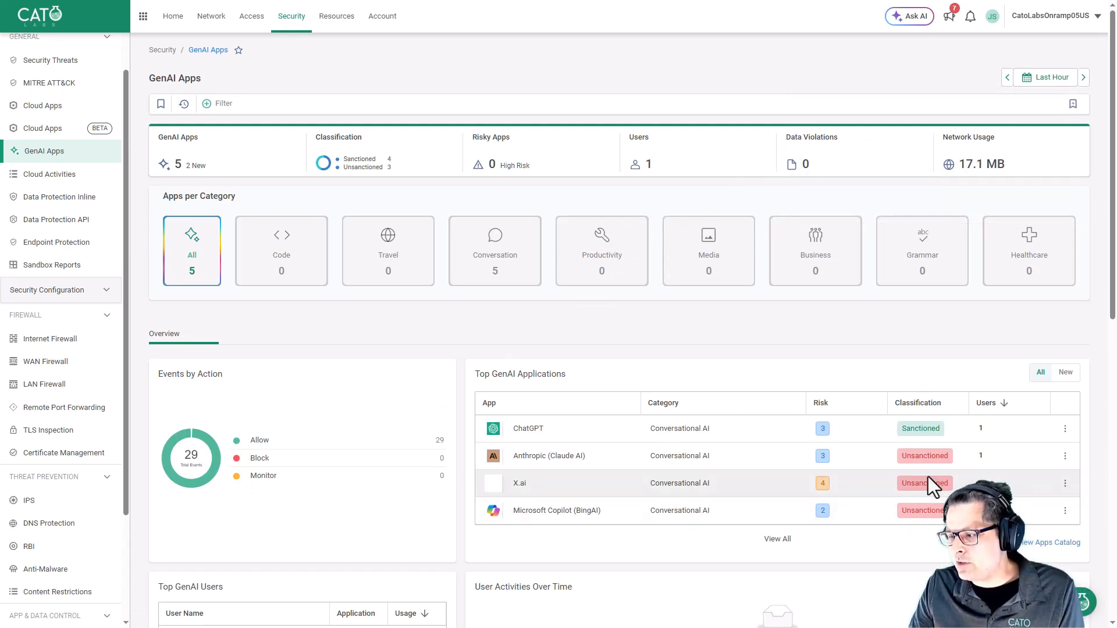
pyautogui.scroll(-2, 882, 424)
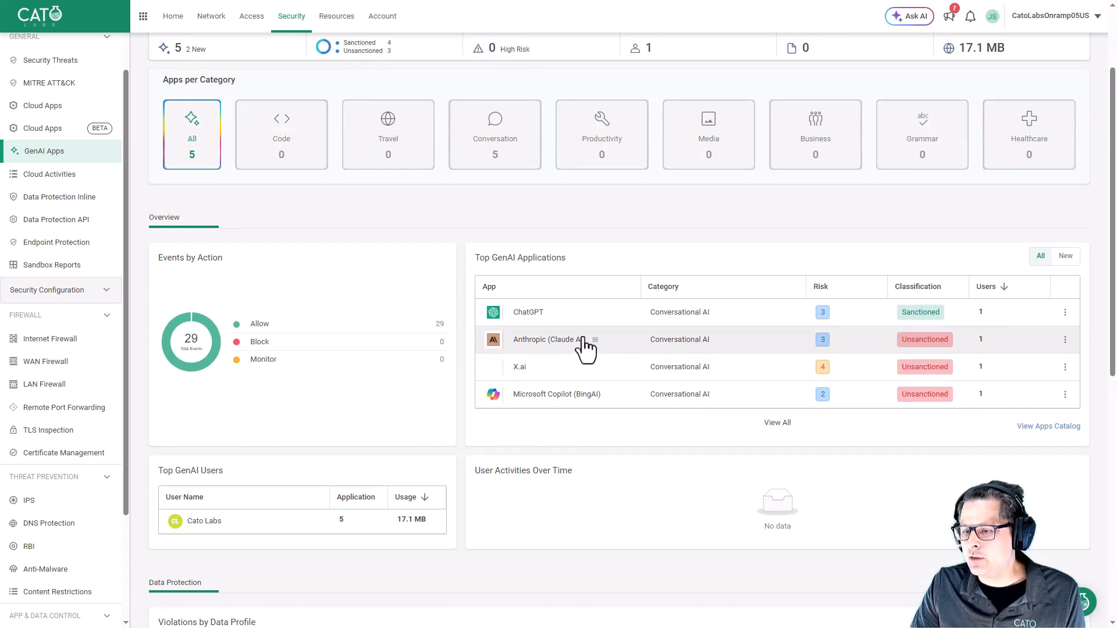
pyautogui.click(594, 341)
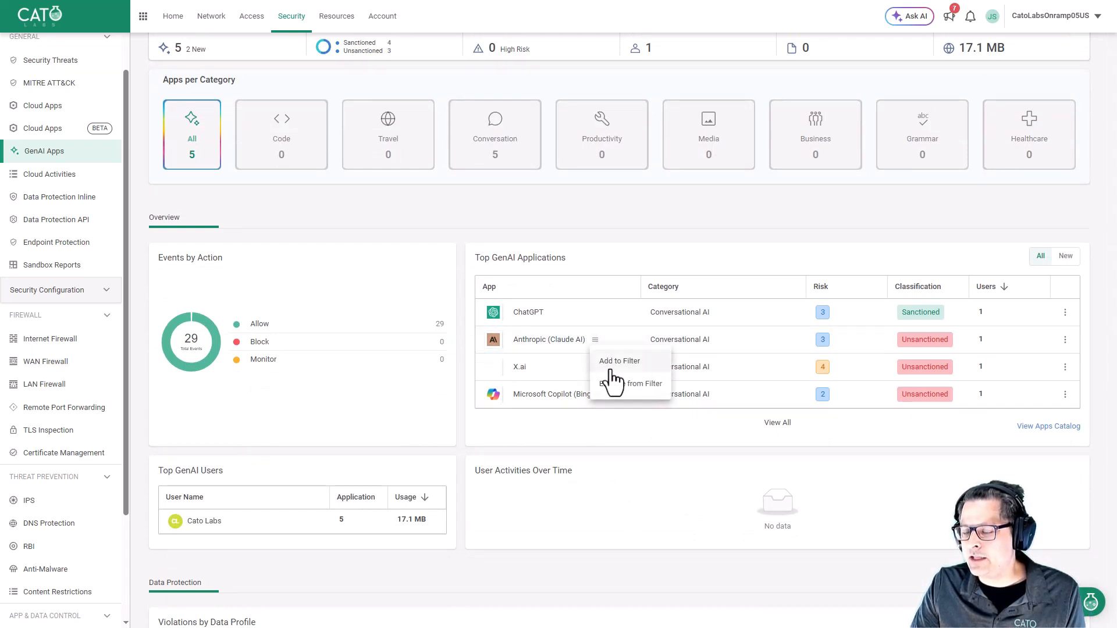
pyautogui.click(611, 380)
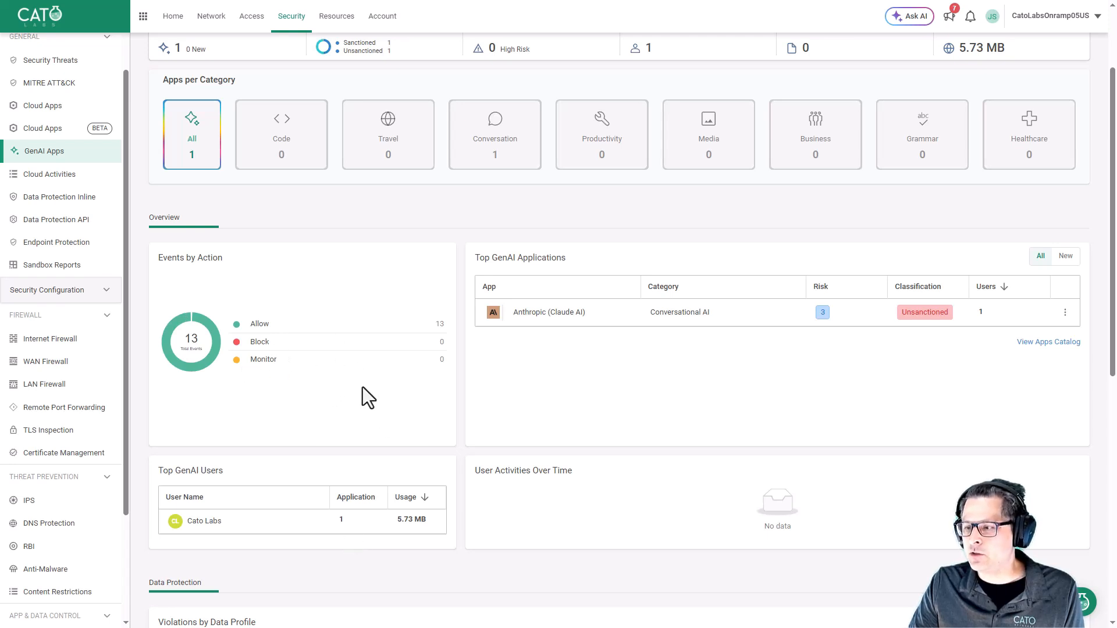
# Open the allowed Anthropic events in the Events view and scroll through the listed entries.
pyautogui.click(279, 325)
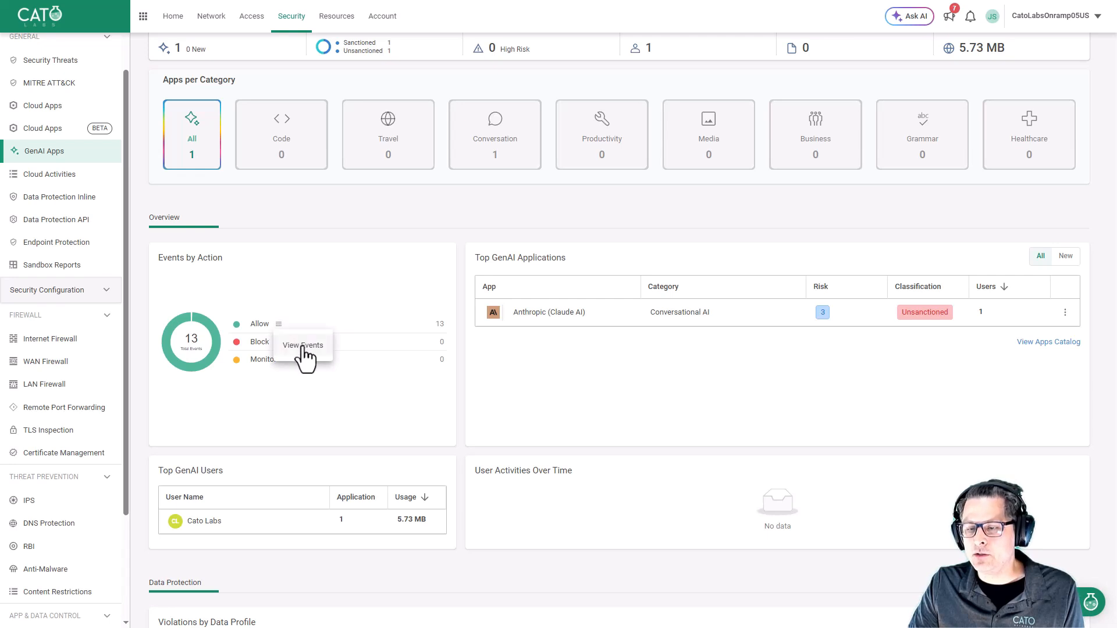
pyautogui.click(306, 348)
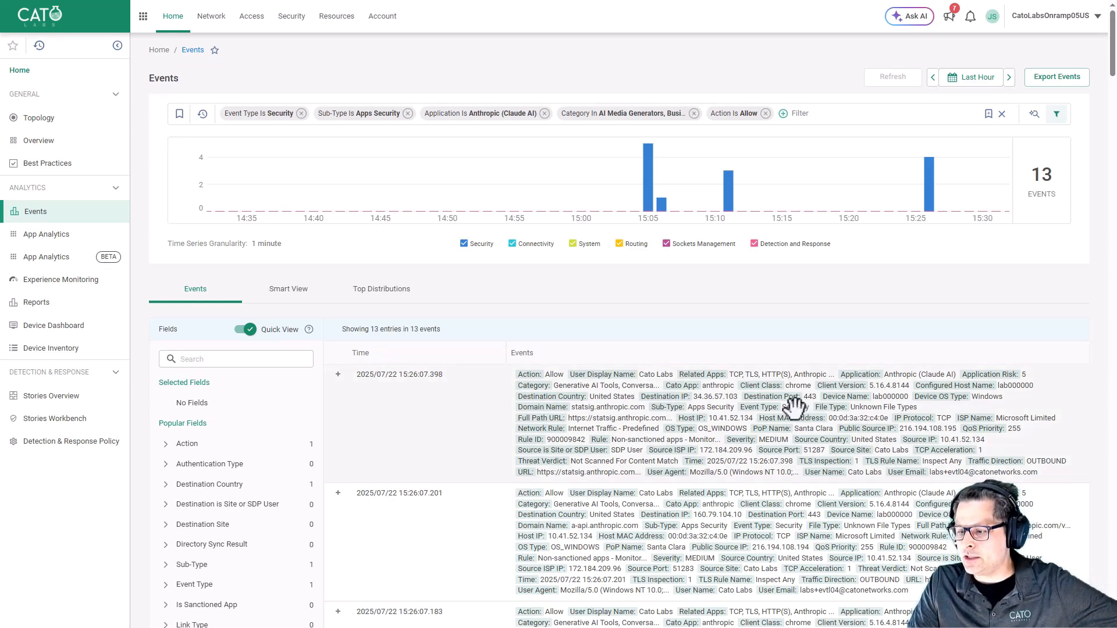
pyautogui.scroll(-2, 798, 407)
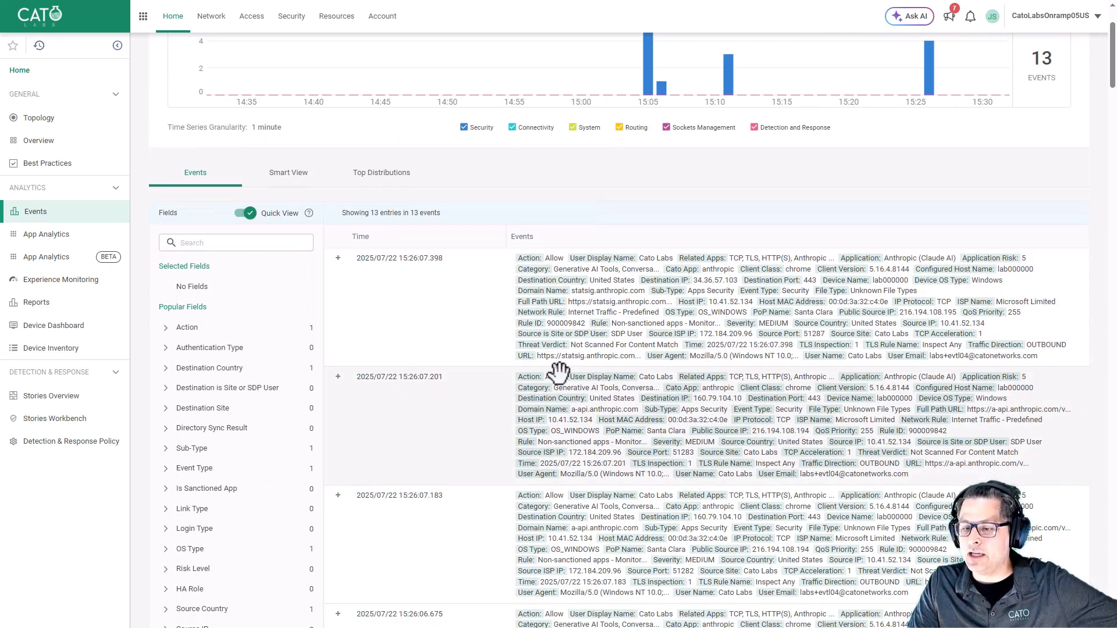
pyautogui.scroll(-2, 559, 371)
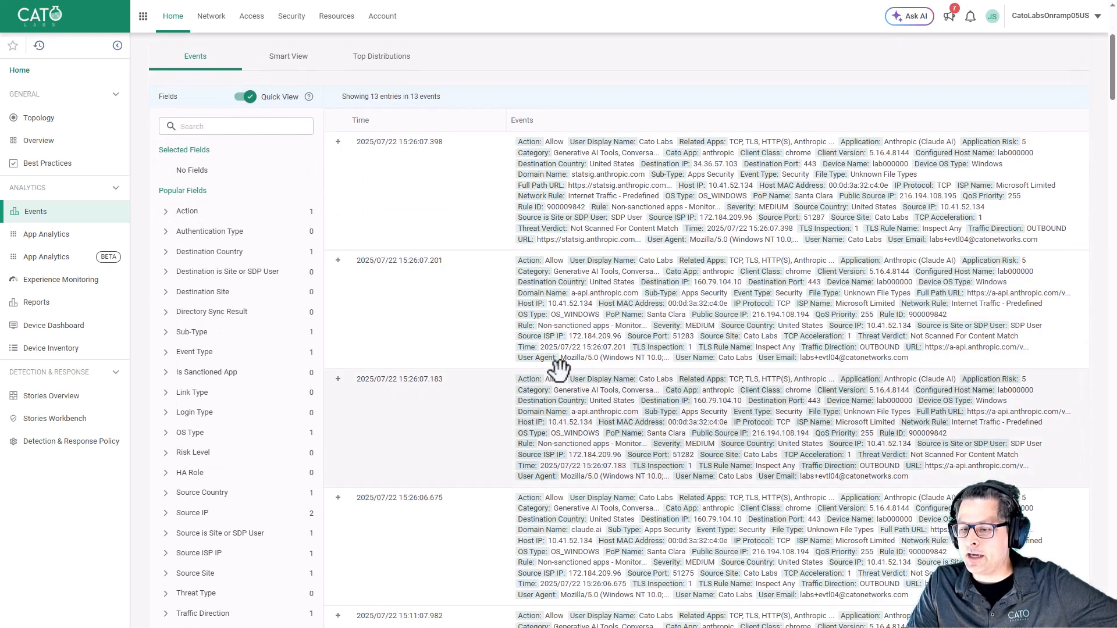
pyautogui.scroll(4, 391, 401)
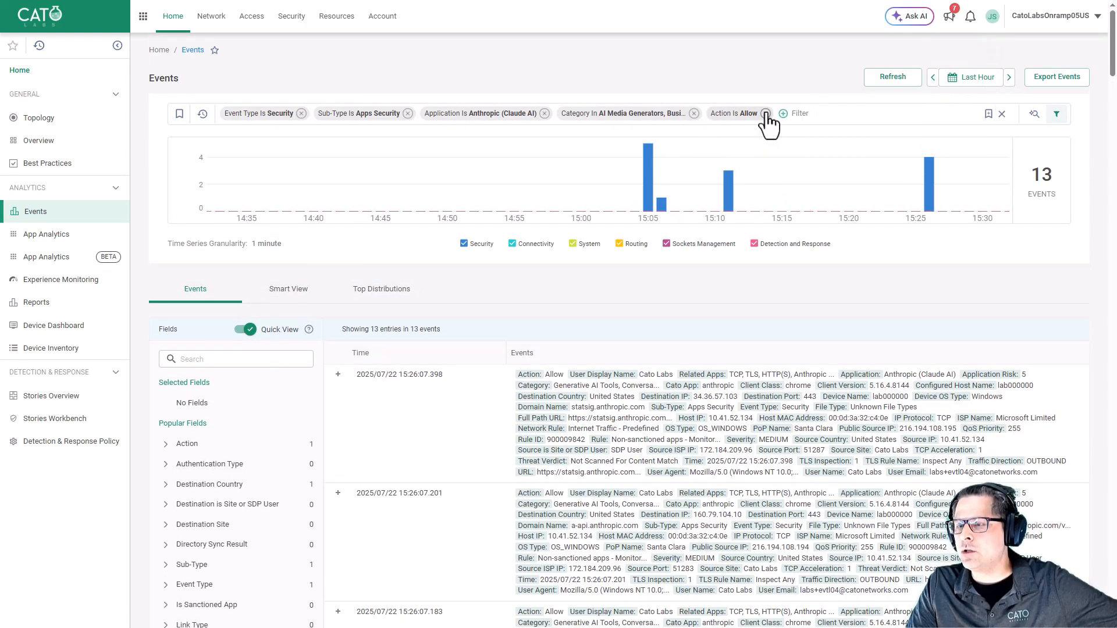
# Clear all event filters and filter the events by Action Captive Portal.
pyautogui.click(766, 109)
pyautogui.click(693, 112)
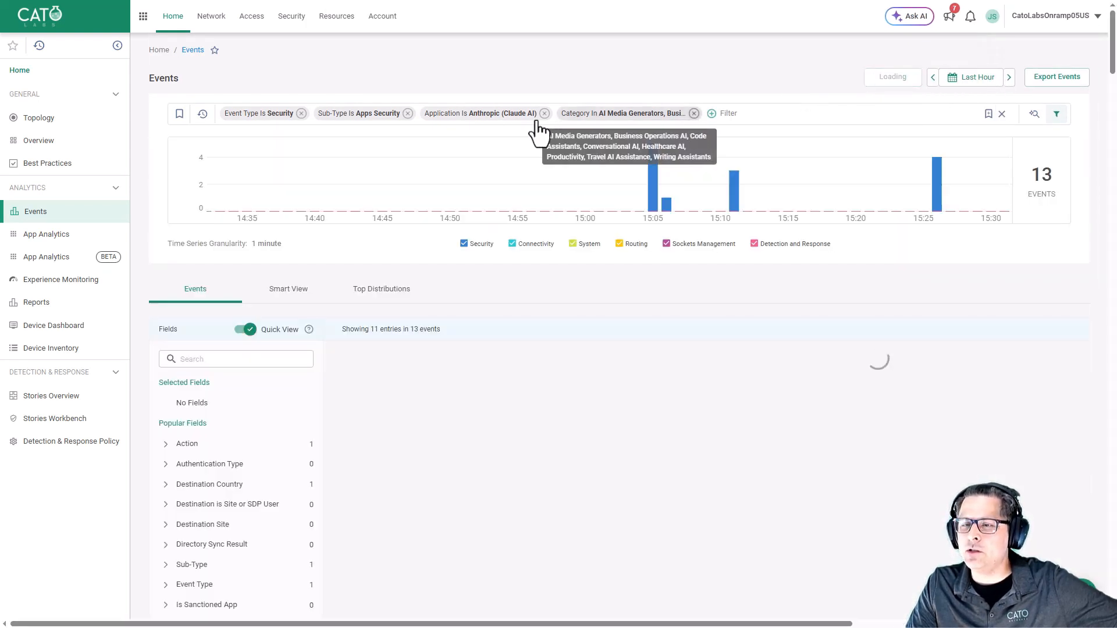
pyautogui.click(545, 113)
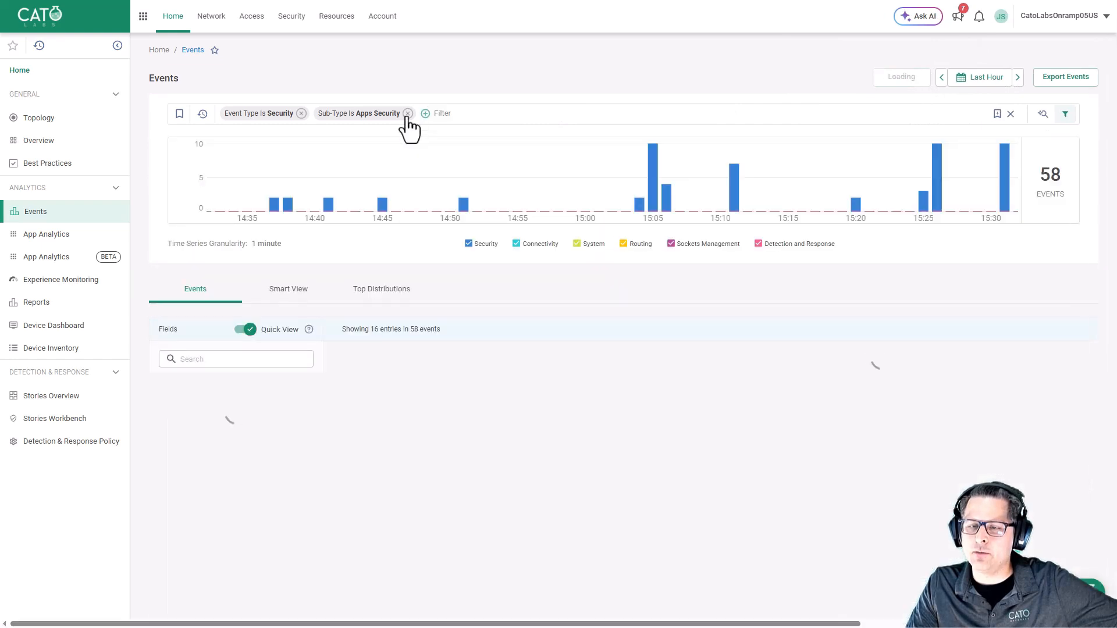
pyautogui.click(301, 114)
pyautogui.click(302, 114)
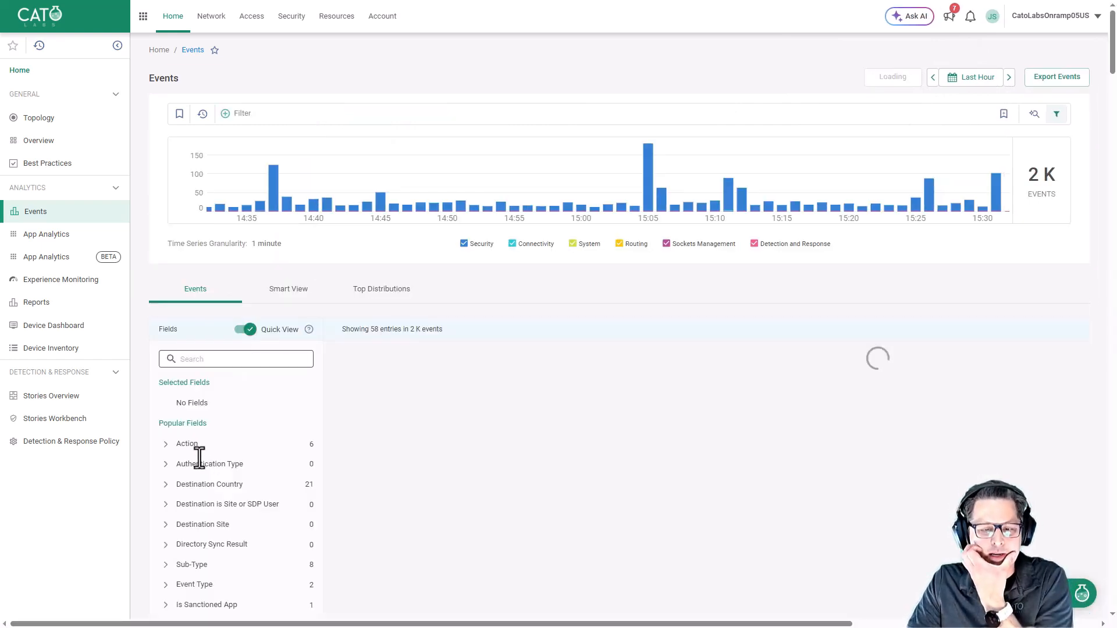
pyautogui.click(164, 444)
pyautogui.scroll(-2, 221, 516)
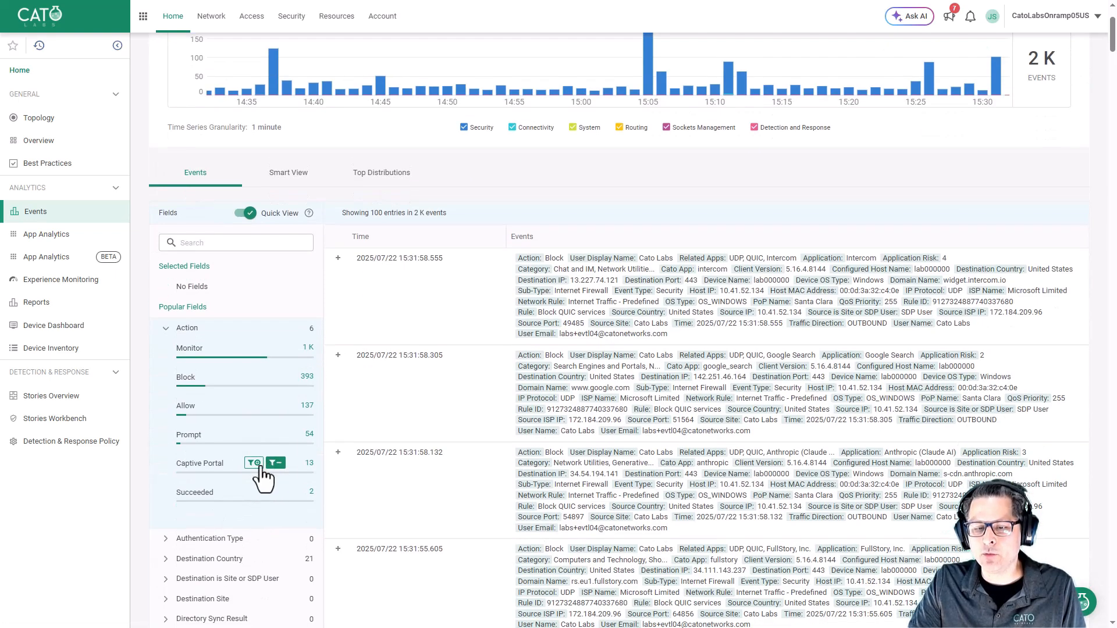
pyautogui.click(253, 463)
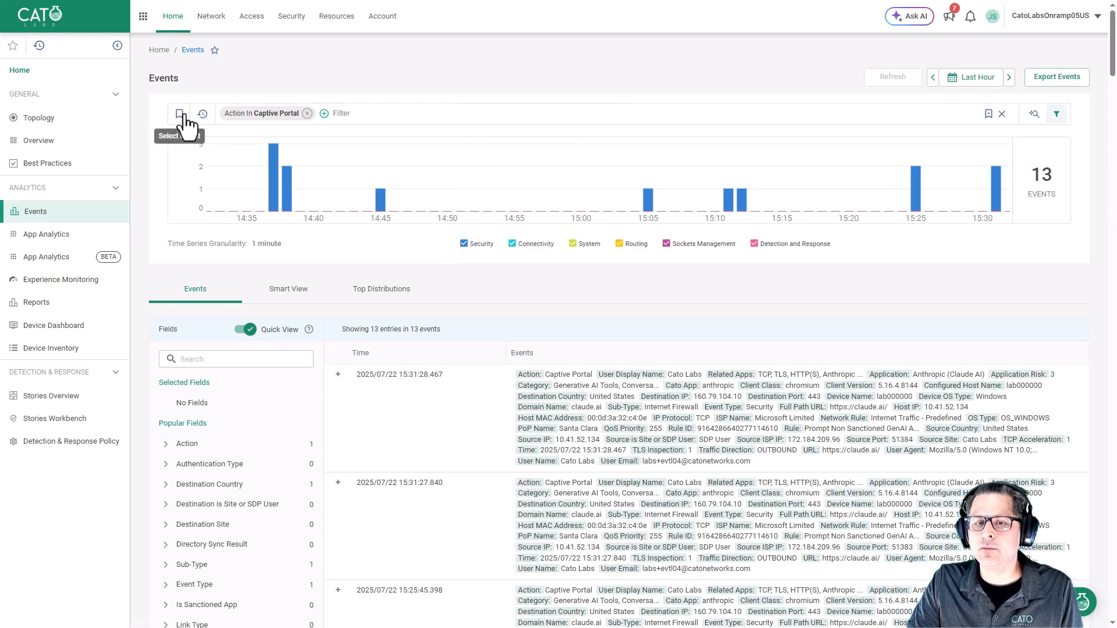
# Expand the latest captive portal event and examine its detail fields such as rule, URL and user.
pyautogui.click(338, 376)
pyautogui.scroll(-2, 591, 376)
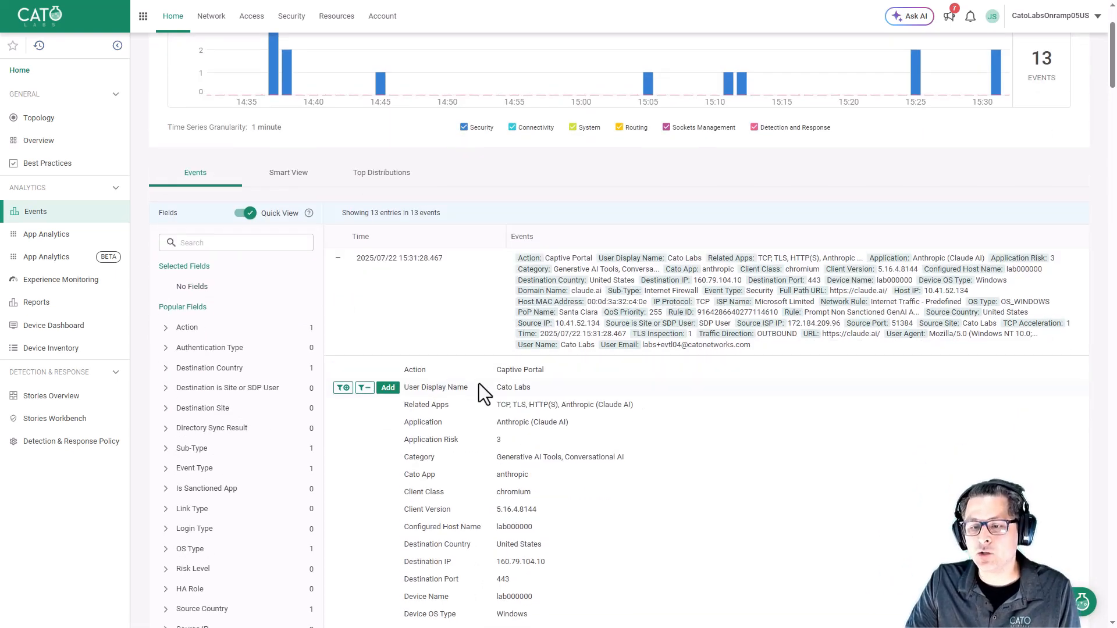
pyautogui.scroll(-2, 540, 386)
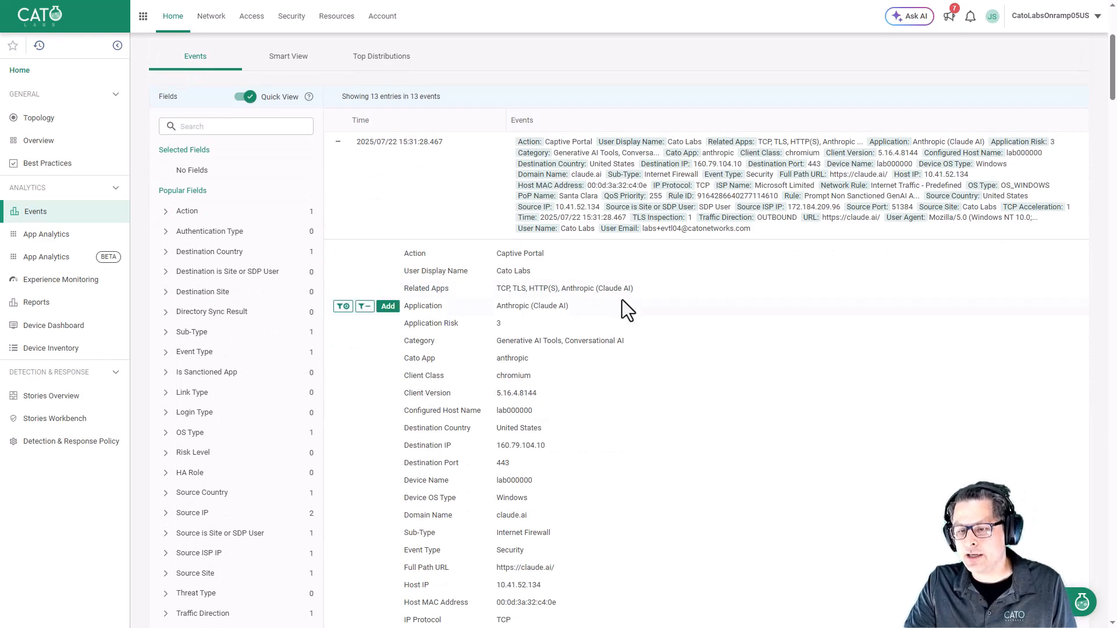
pyautogui.scroll(-2, 533, 362)
pyautogui.moveTo(554, 358)
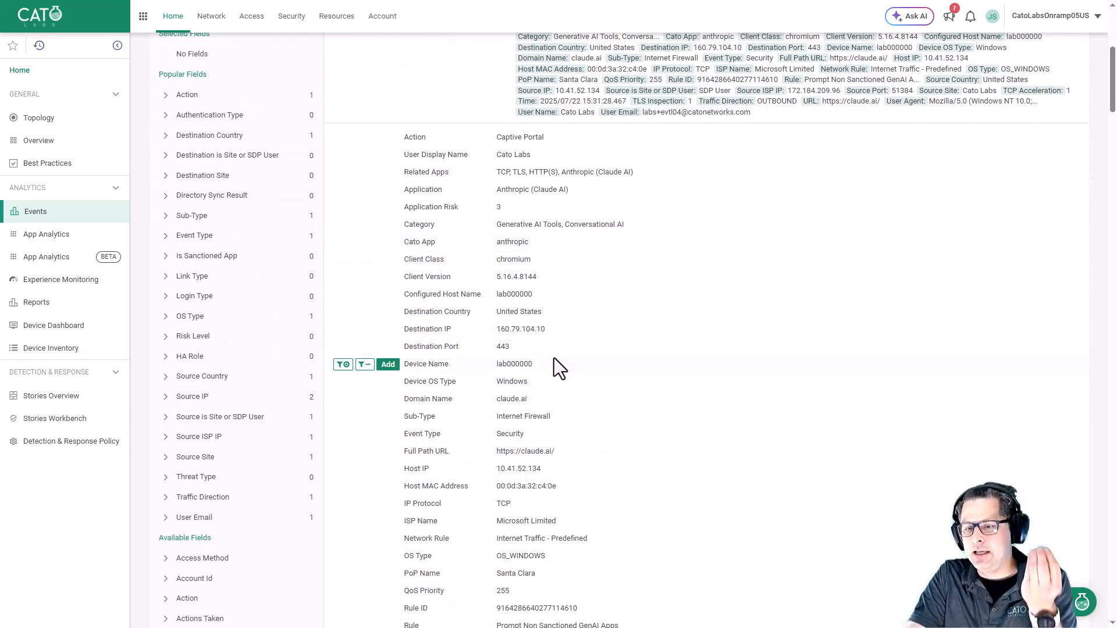
pyautogui.scroll(-2, 556, 350)
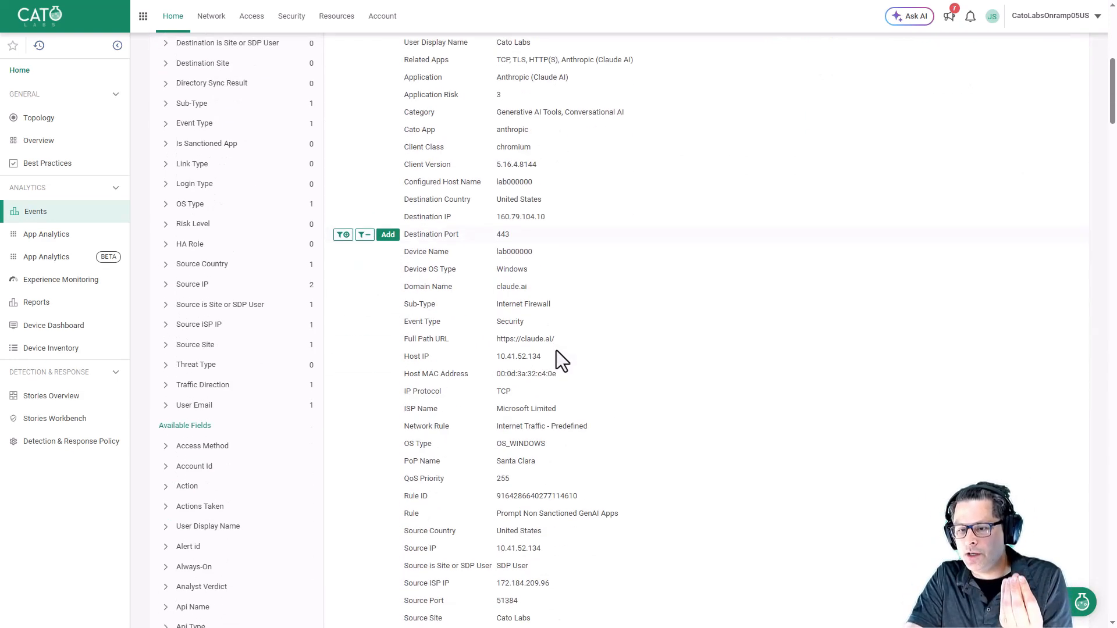
pyautogui.scroll(-4, 561, 335)
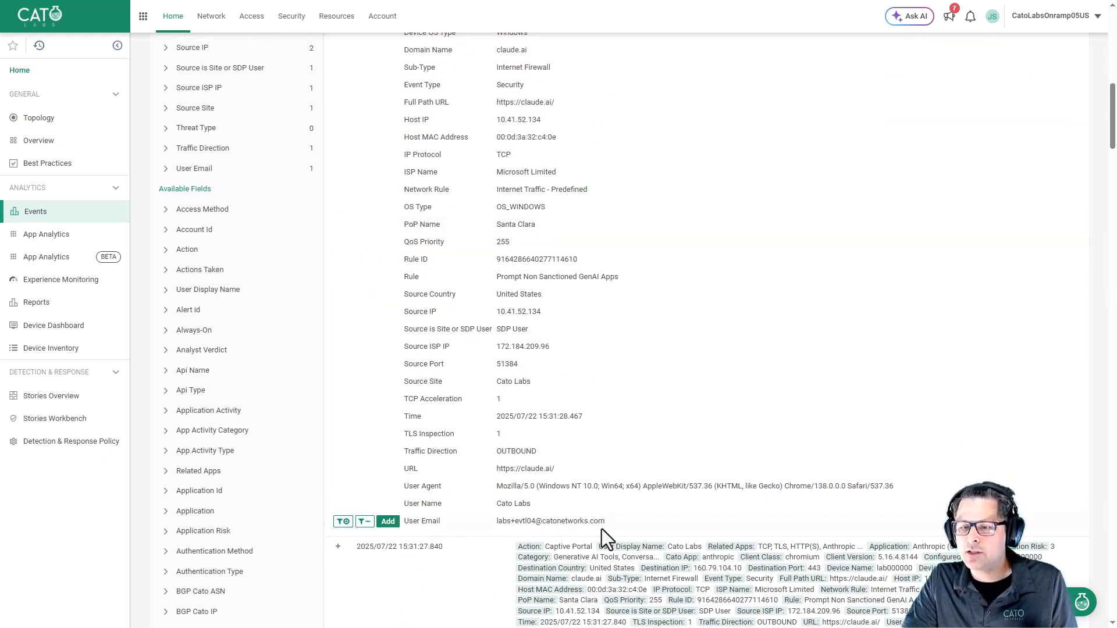
pyautogui.scroll(2, 602, 529)
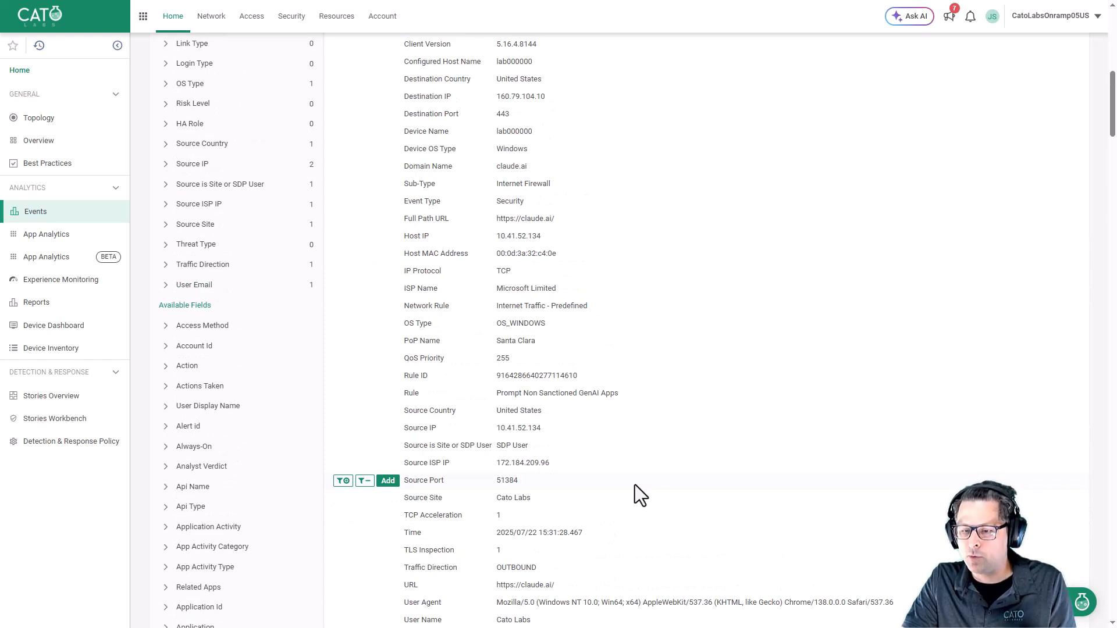
pyautogui.scroll(4, 637, 480)
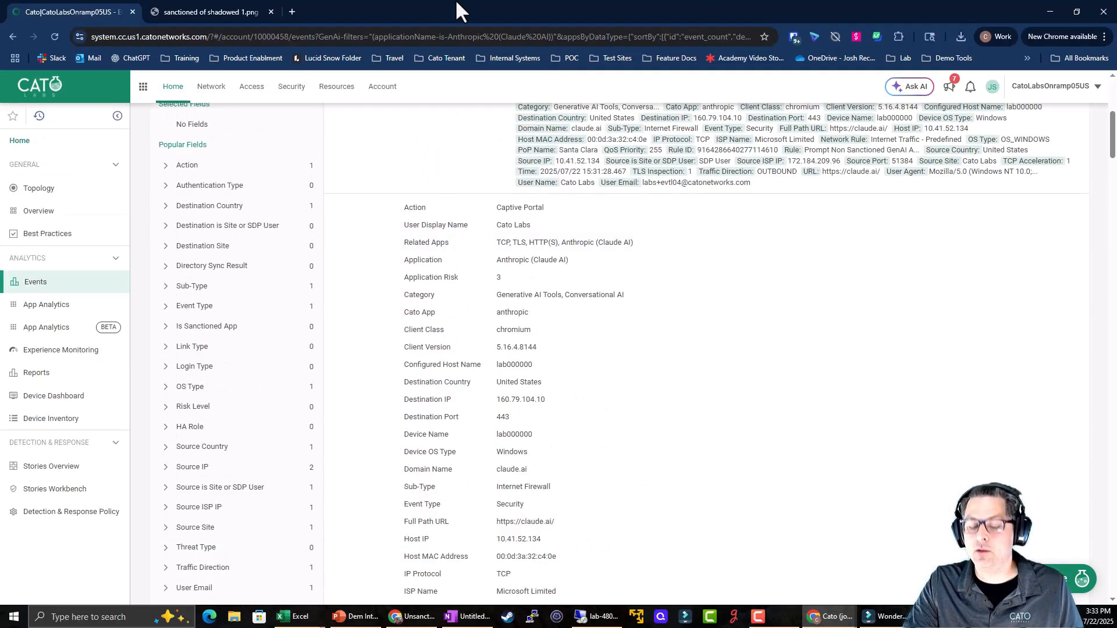
# Open the Internet Firewall policy page under Security.
pyautogui.press('F11')
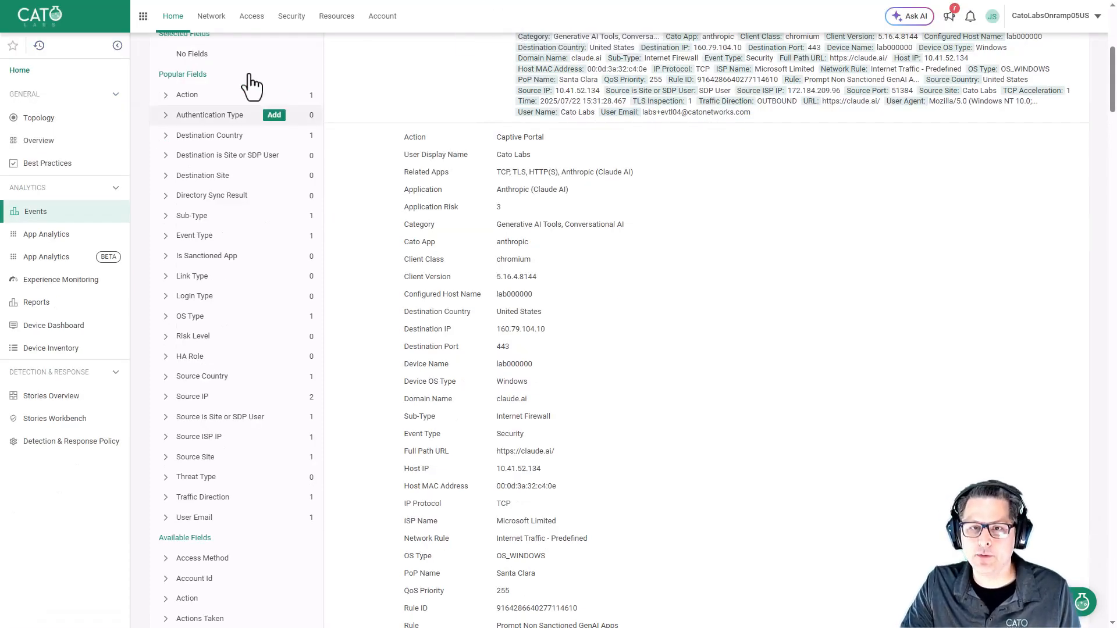
pyautogui.click(294, 33)
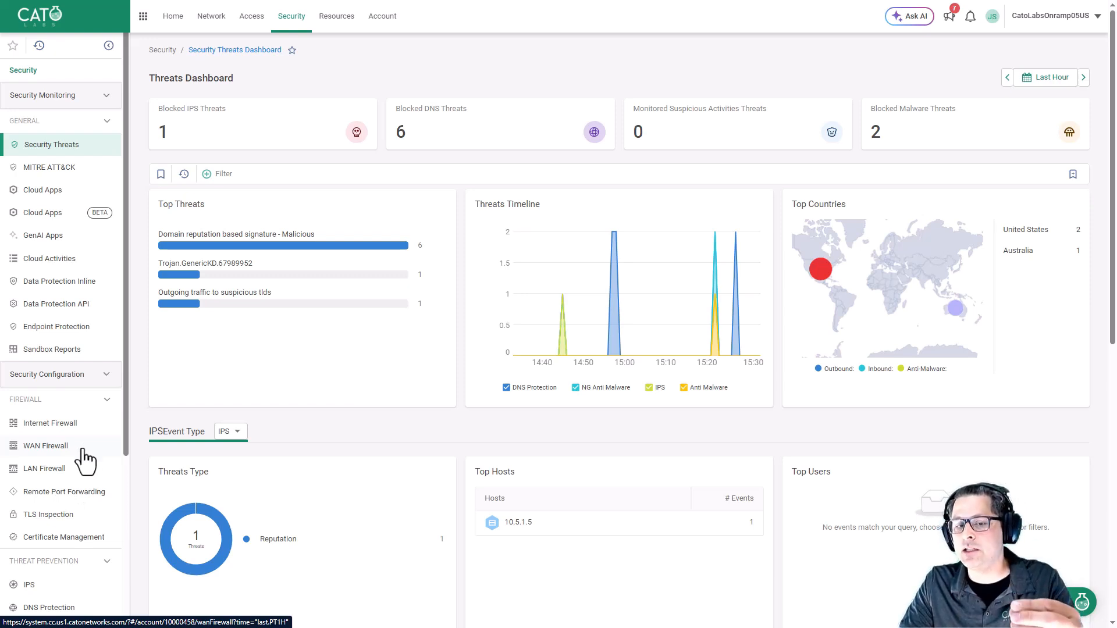
pyautogui.click(55, 425)
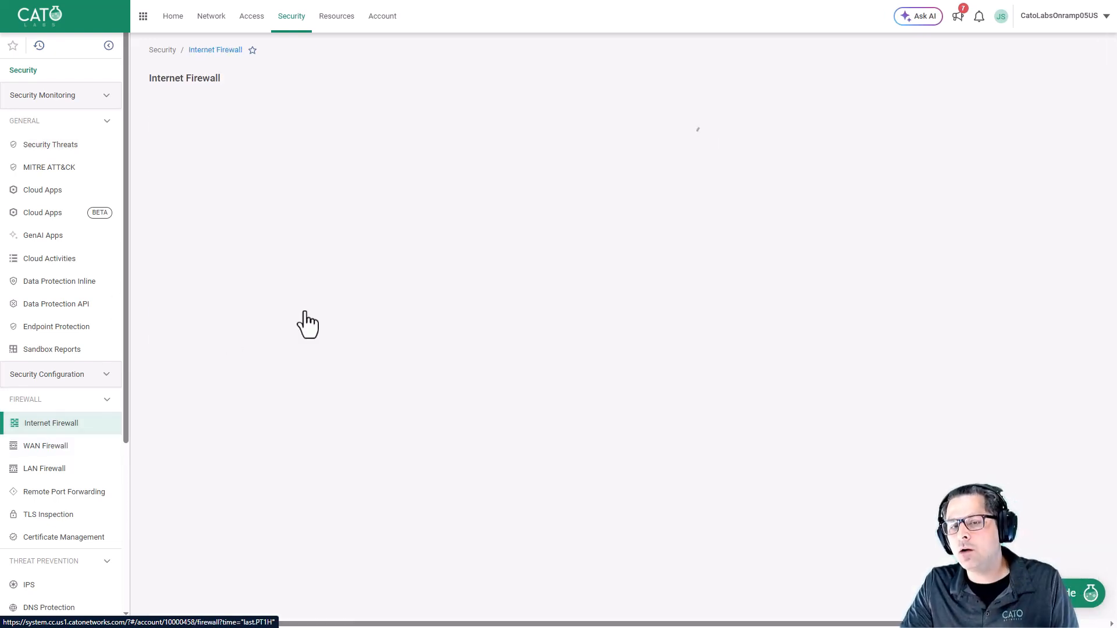